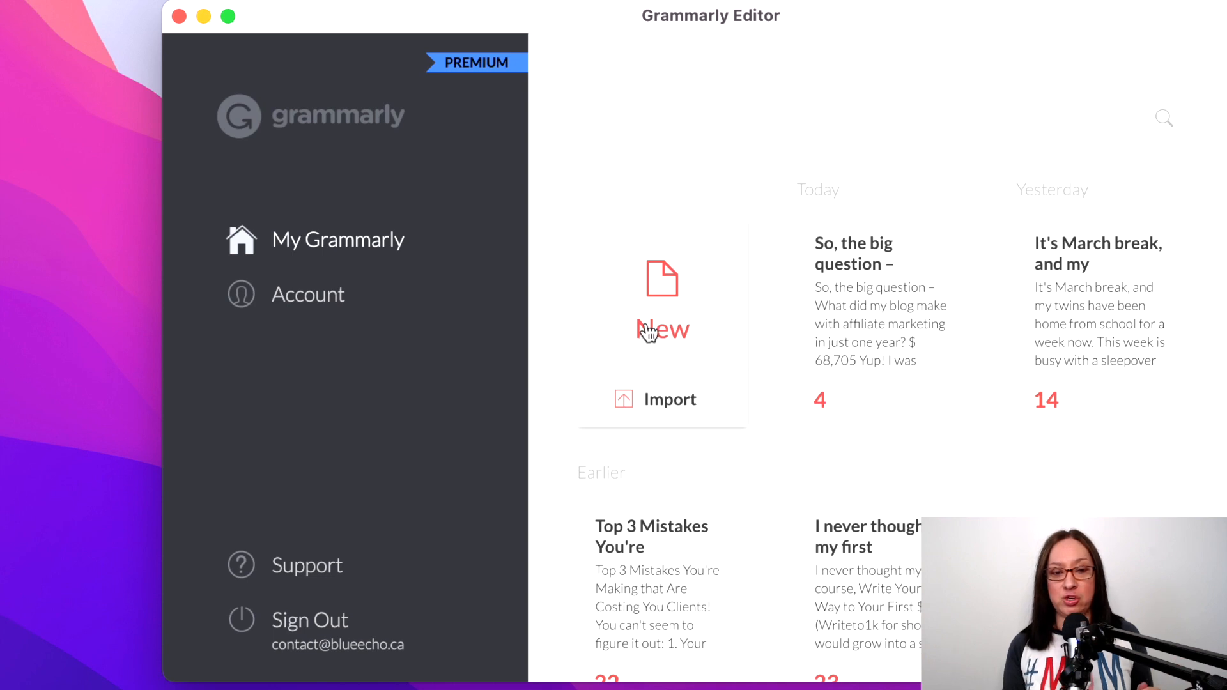
- Create a new document and copy in the text of the "Get Paid to Write Online" course web page
left_click(649, 330)
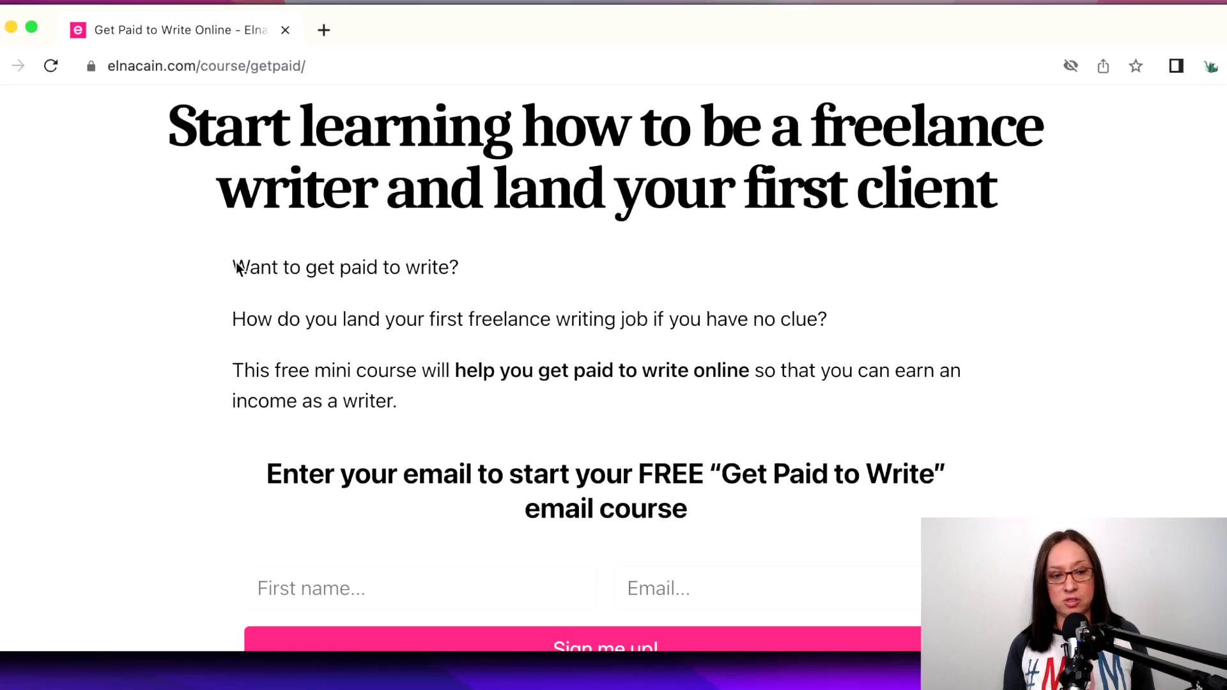
left_click_drag(227, 268, 428, 404)
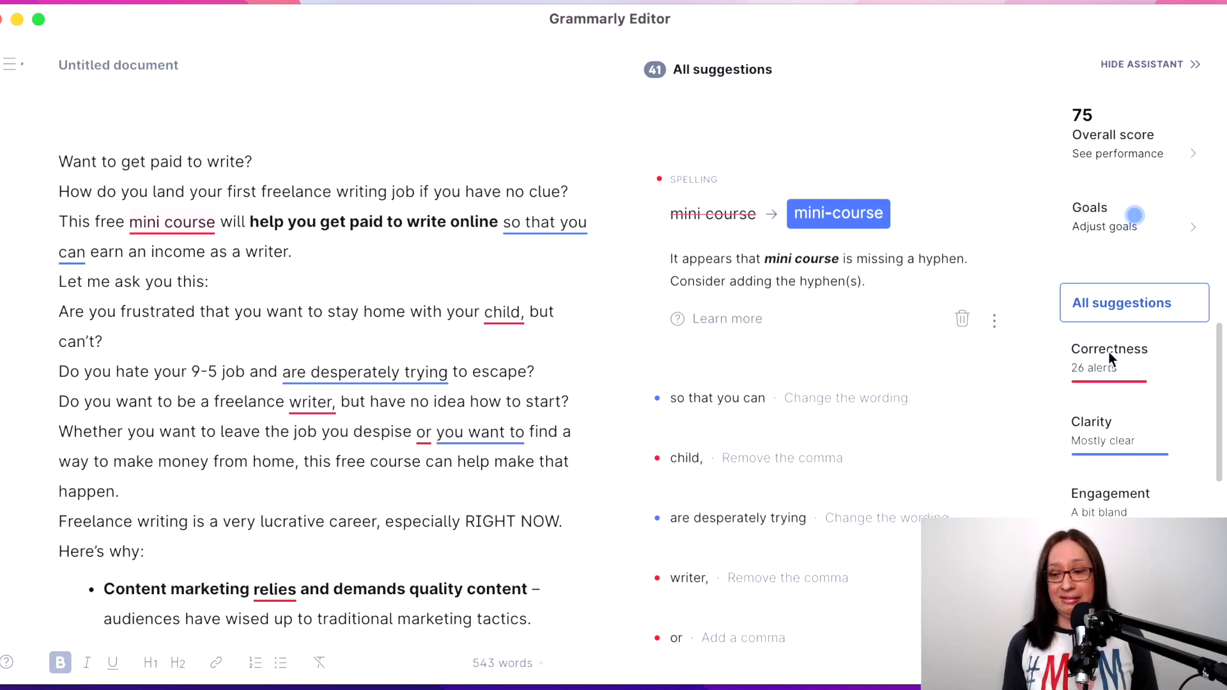
- Accept the suggestions that hyphenate "mini-course" and shorten "so that you can" to "to" in the "This free" sentence
scroll(1125, 402, "down", 1)
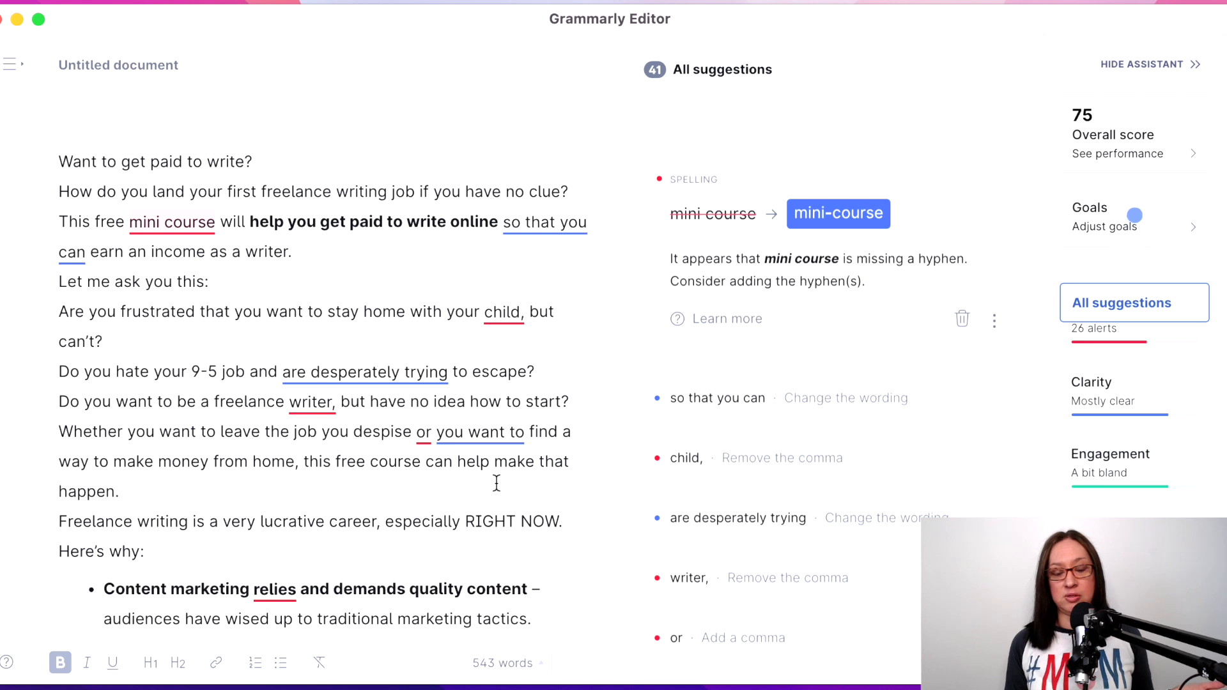
scroll(1097, 486, "down", 3)
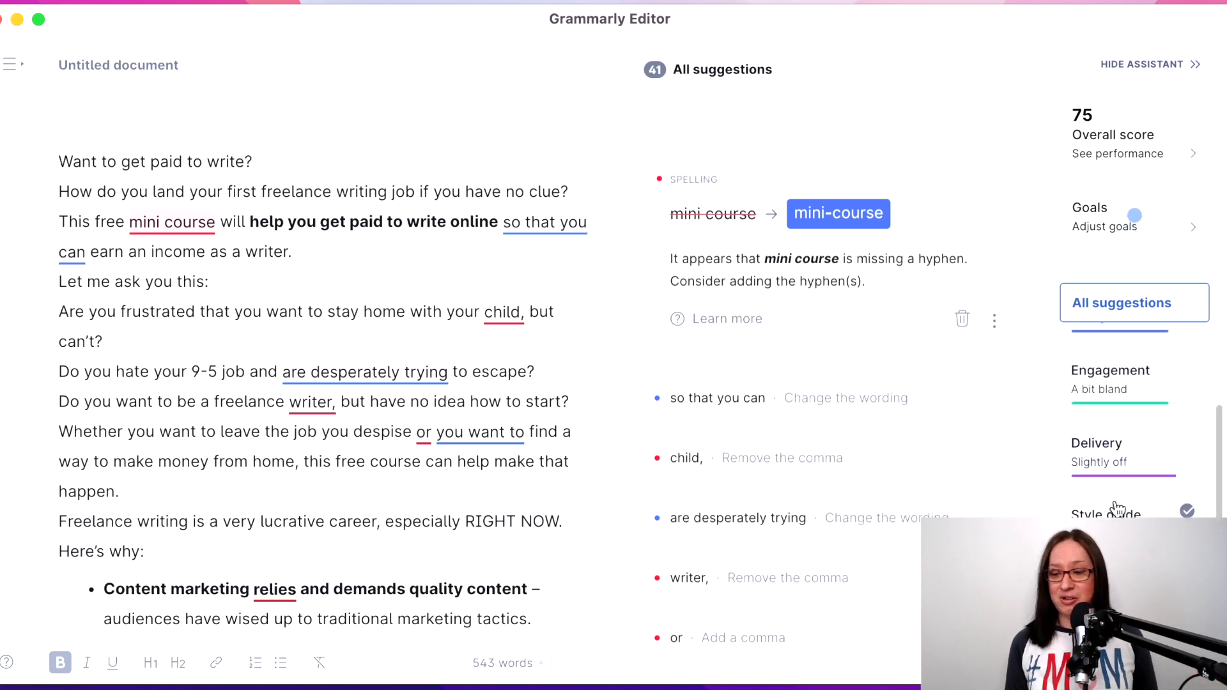
scroll(1098, 441, "up", 3)
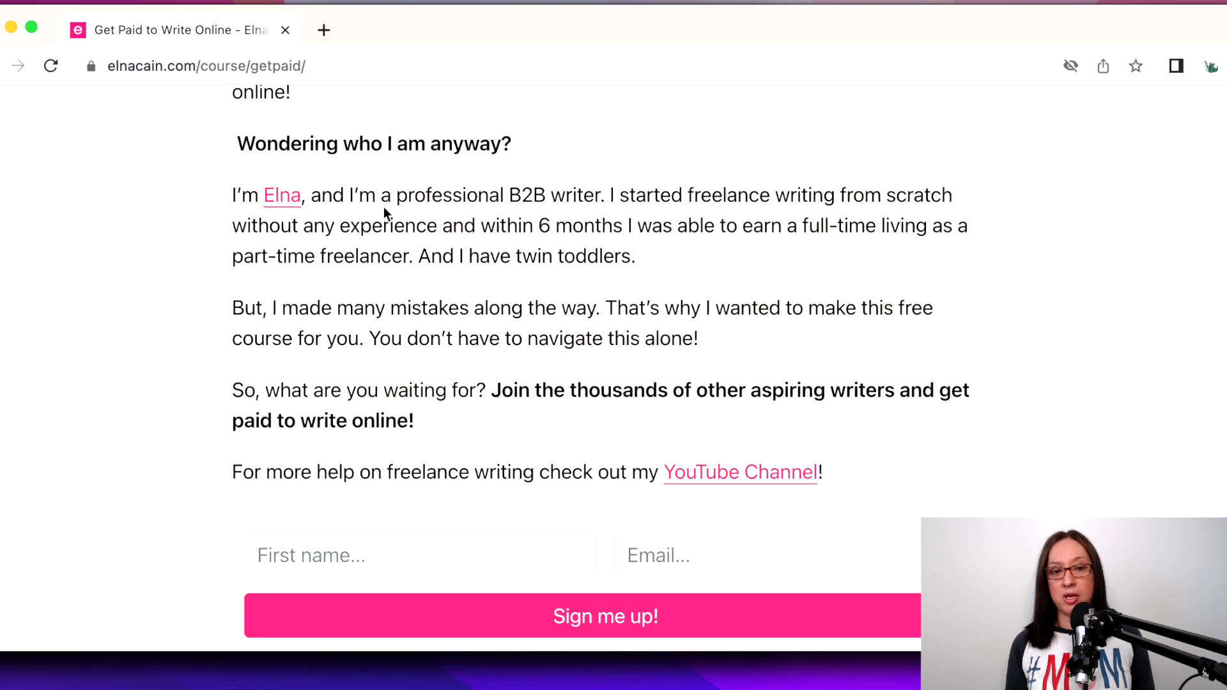
scroll(384, 213, "up", 20)
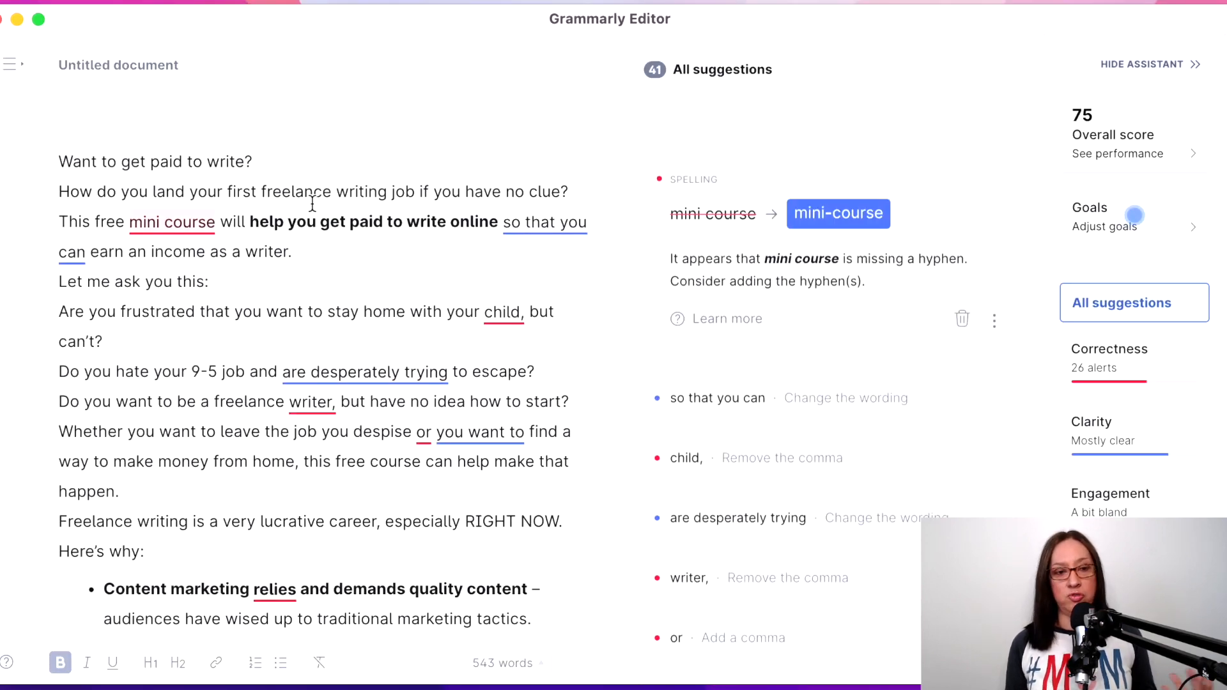
left_click(866, 219)
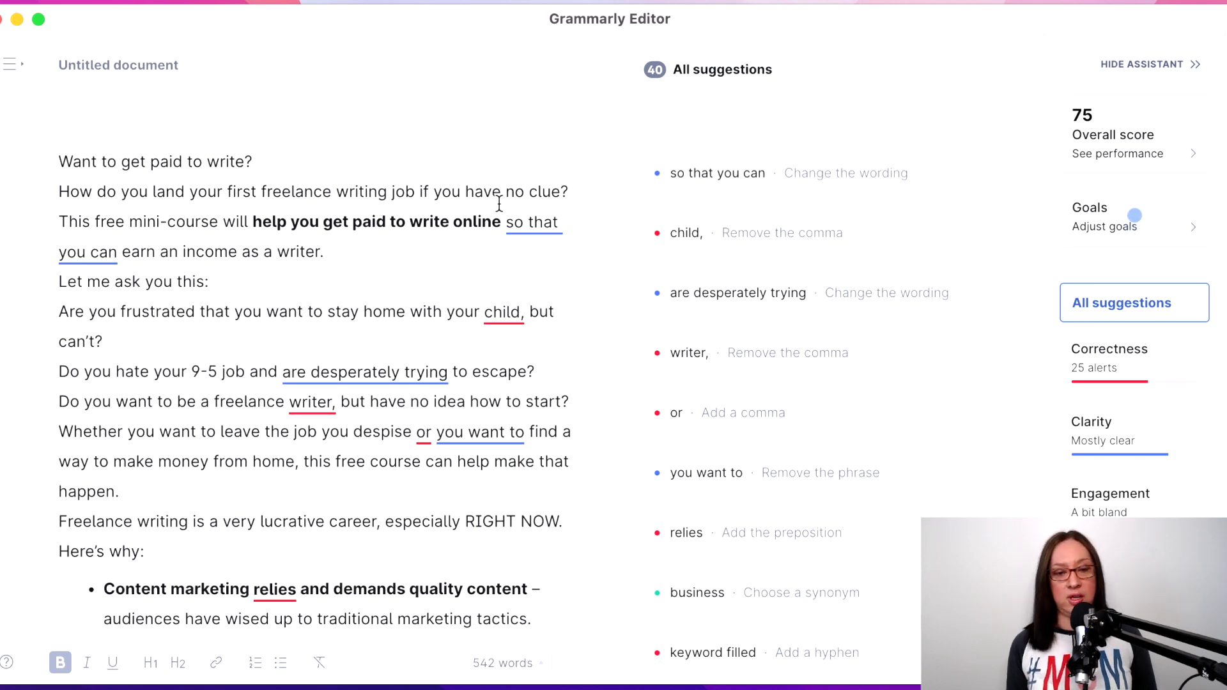
left_click(535, 222)
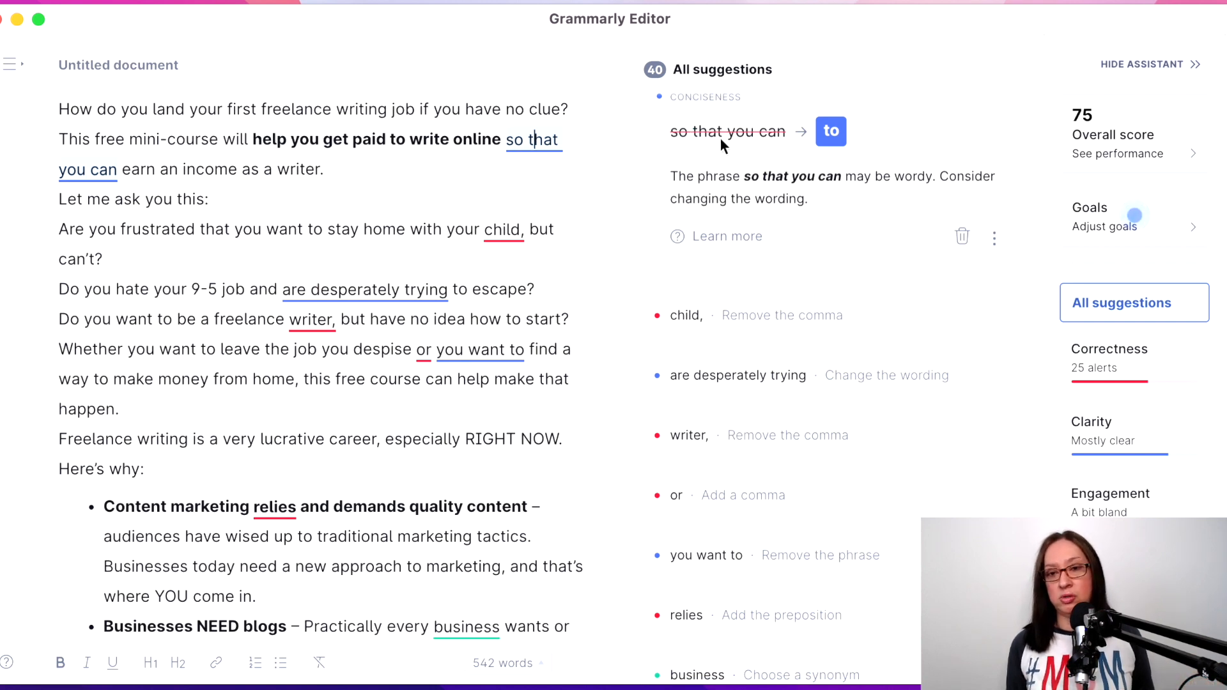
left_click(831, 131)
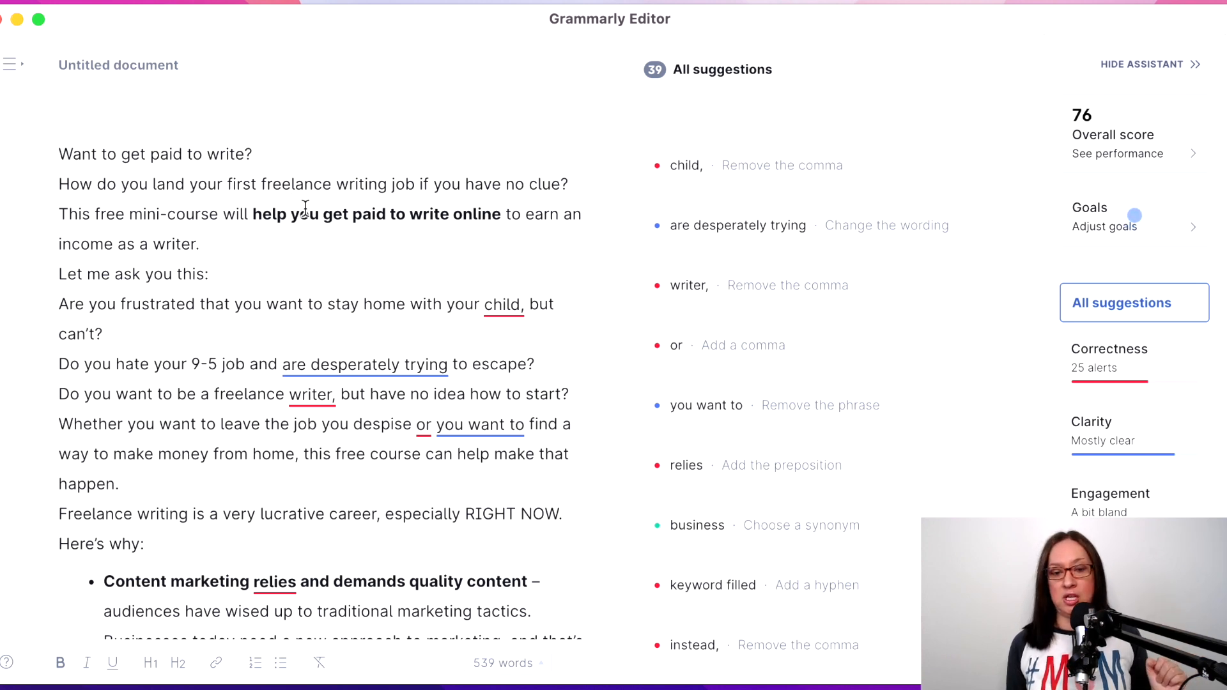
- Accept the suggestions that remove the comma after "child" and change "are desperately trying" to "desperately try"
left_click(497, 303)
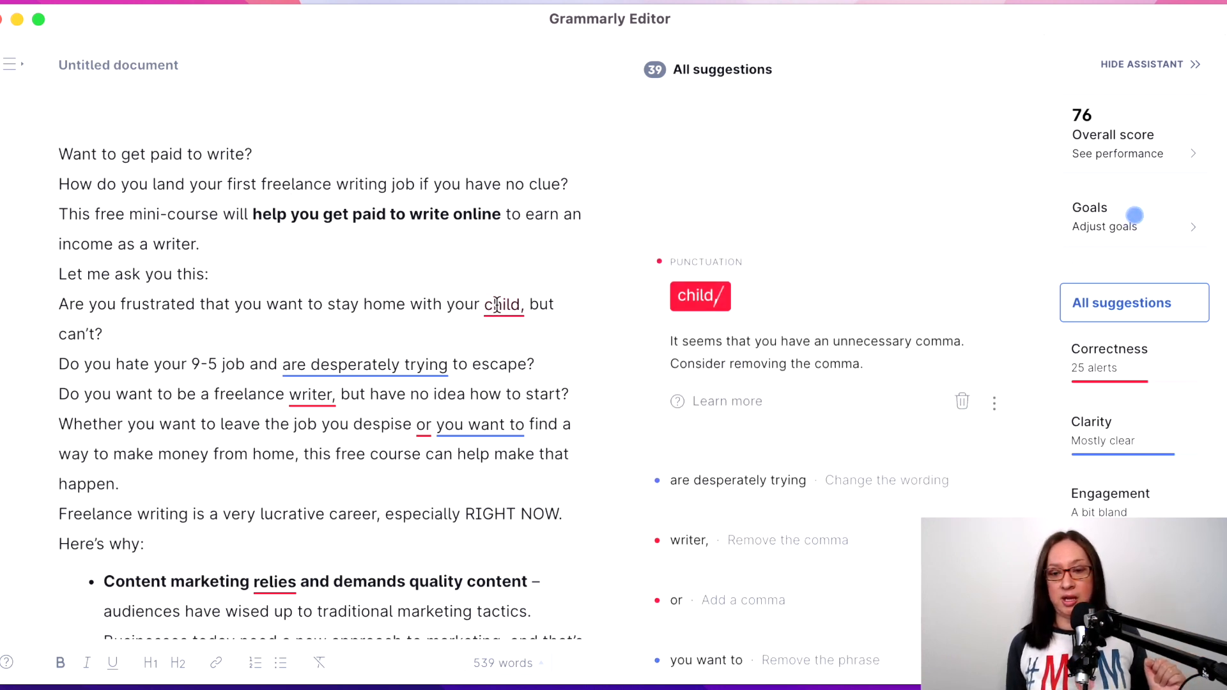
left_click(702, 300)
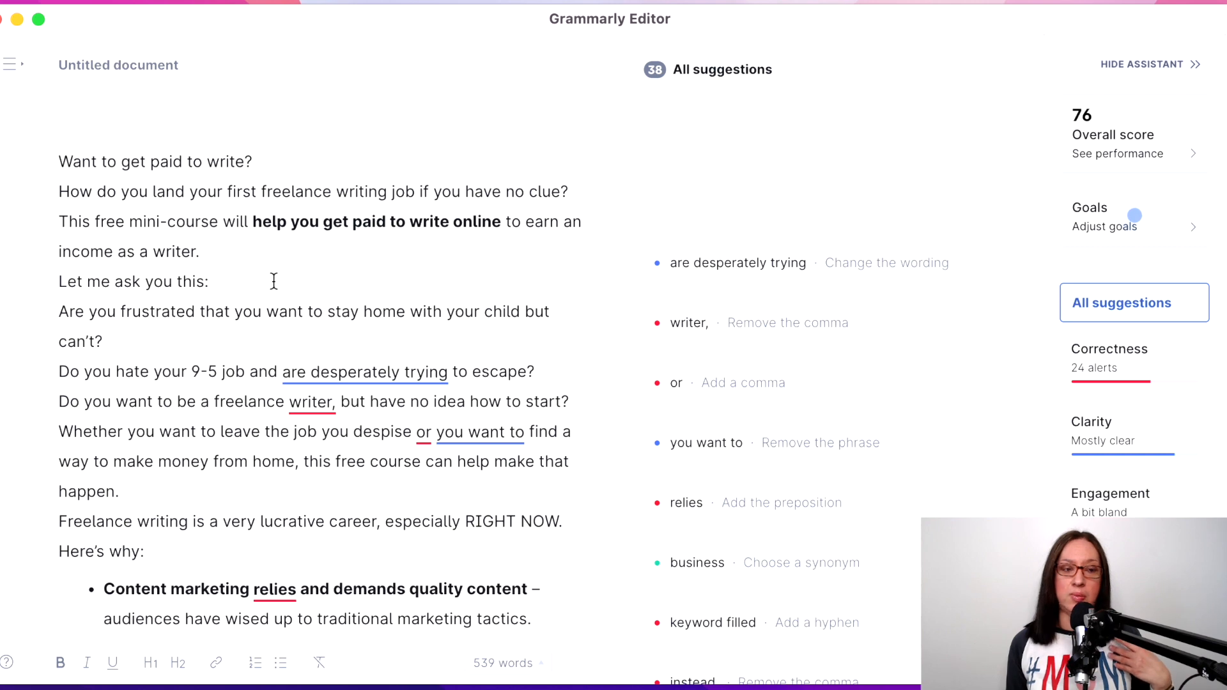
scroll(273, 279, "down", 2)
left_click(378, 300)
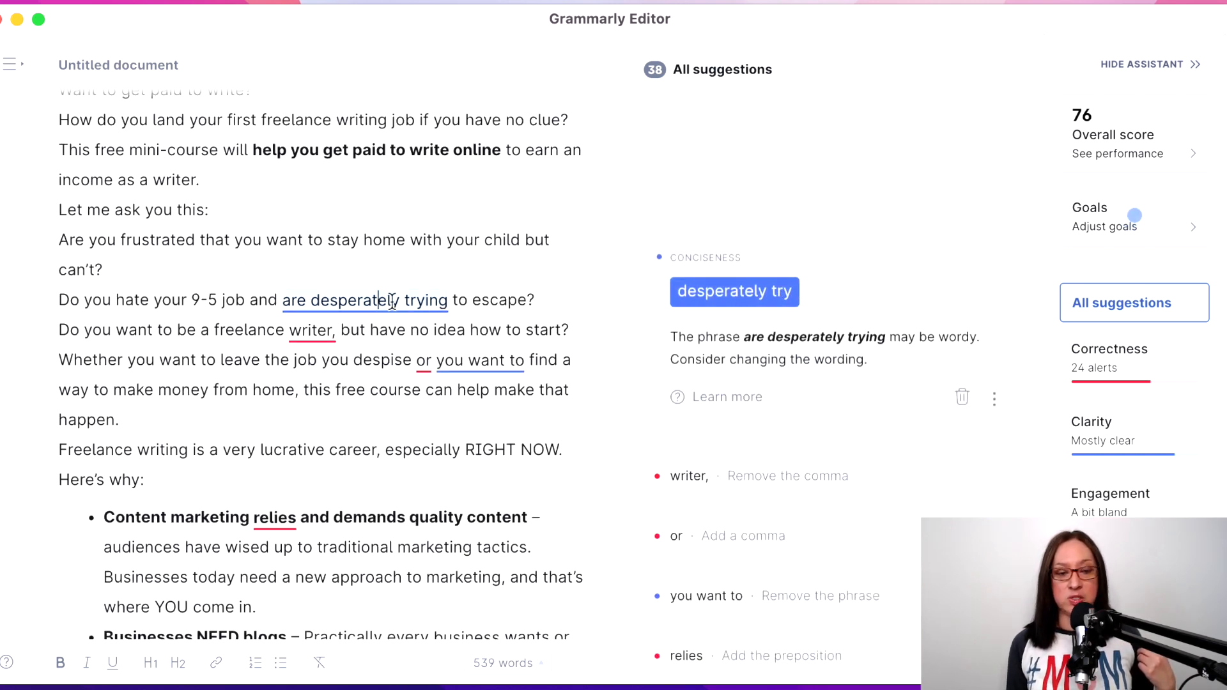
scroll(638, 254, "down", 4)
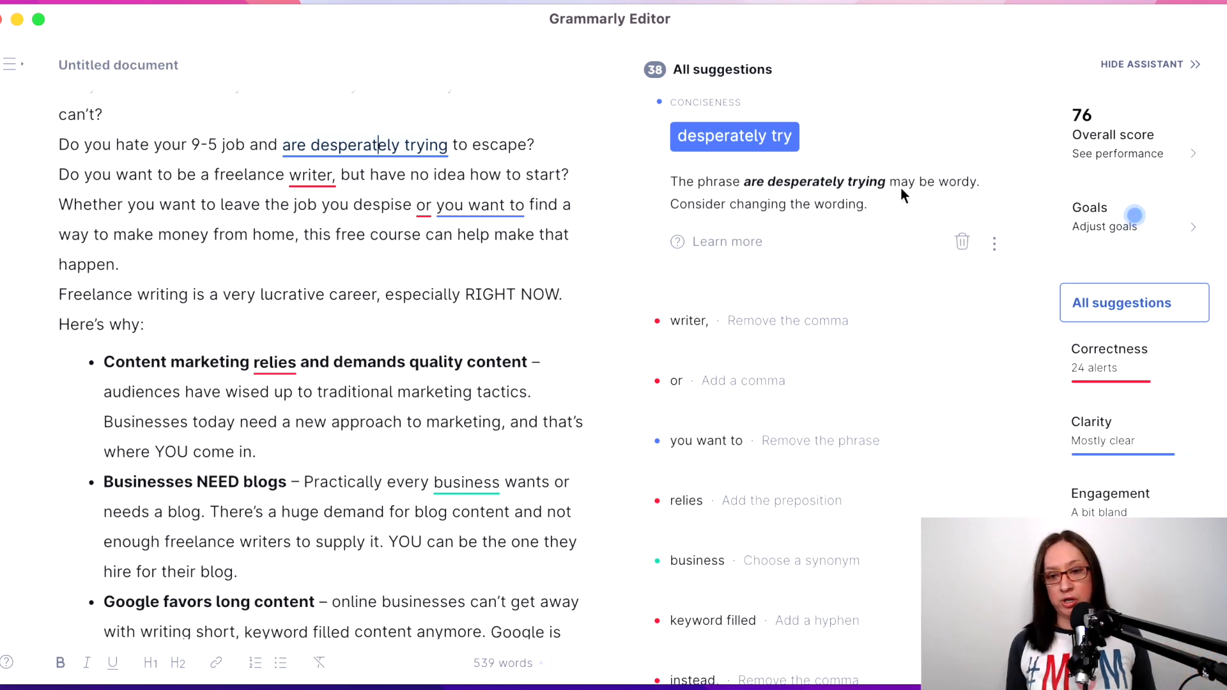
left_click(705, 136)
- Accept the suggestion that removes the comma after "writer" in the "Do you want to be a freelance writer" question
left_click(308, 254)
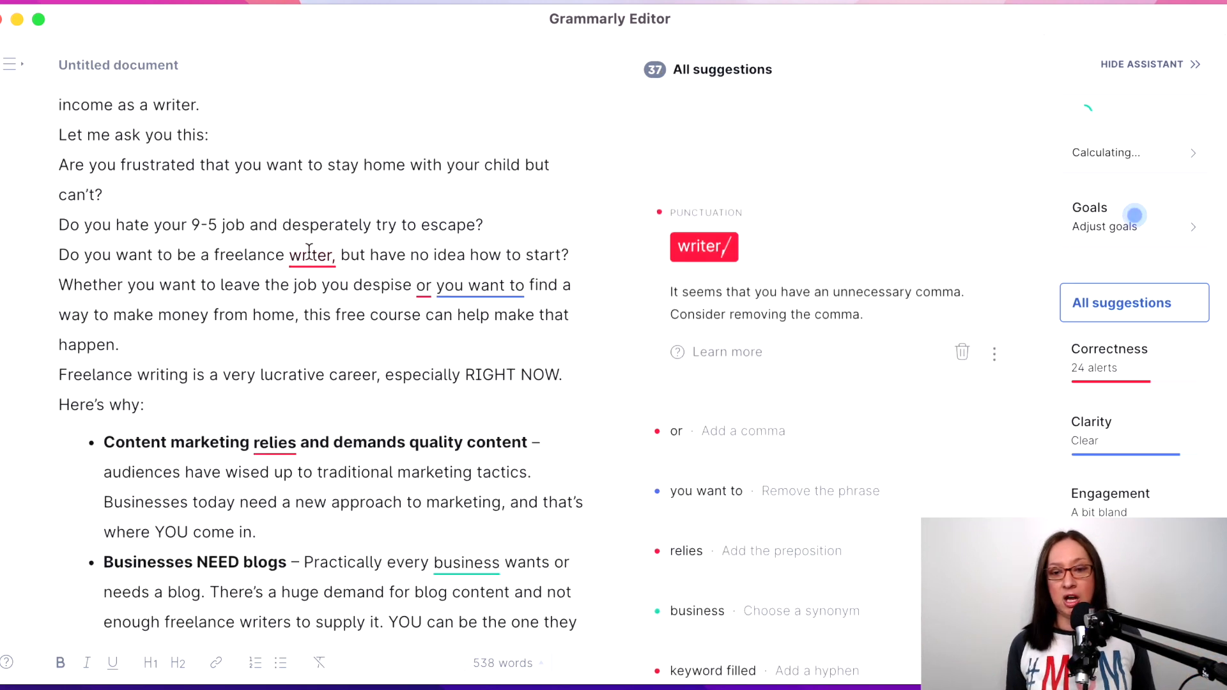
left_click(704, 247)
scroll(286, 205, "up", 3)
scroll(285, 205, "down", 5)
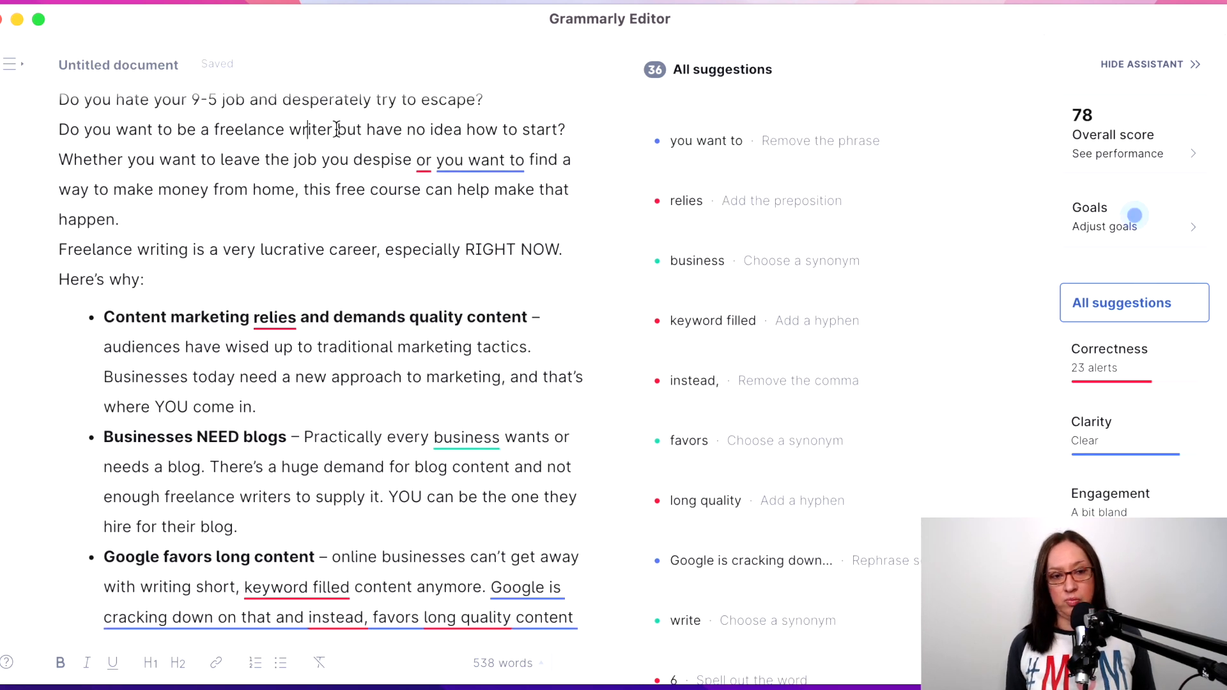
- Add the suggested comma before "or" in the "Whether you want to leave" sentence, and accept the rephrasing that drops that comma and "you want to"
left_click(419, 161)
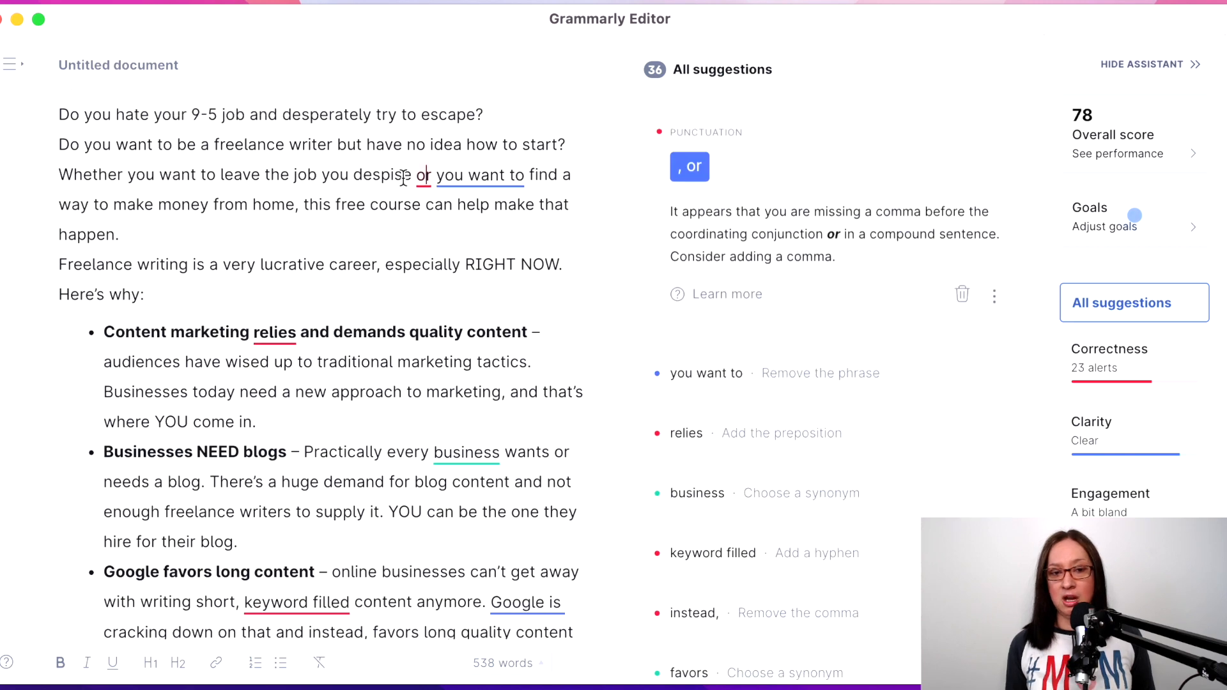
left_click(681, 169)
scroll(286, 289, "down", 3)
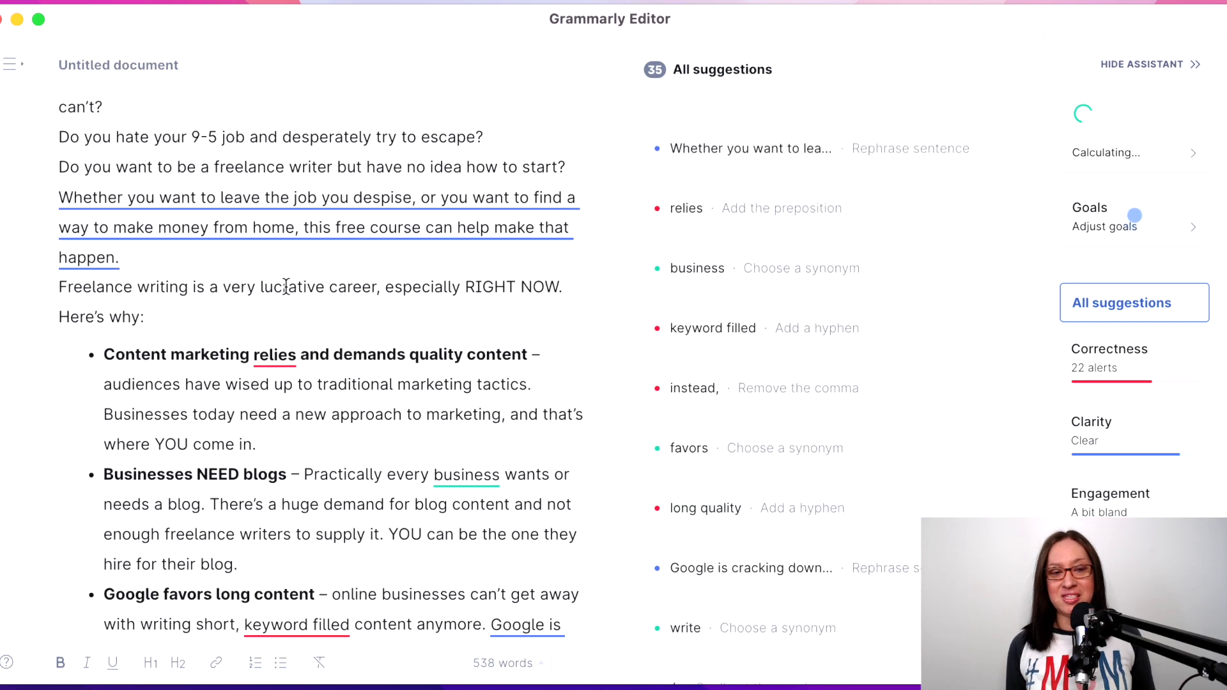
left_click(246, 198)
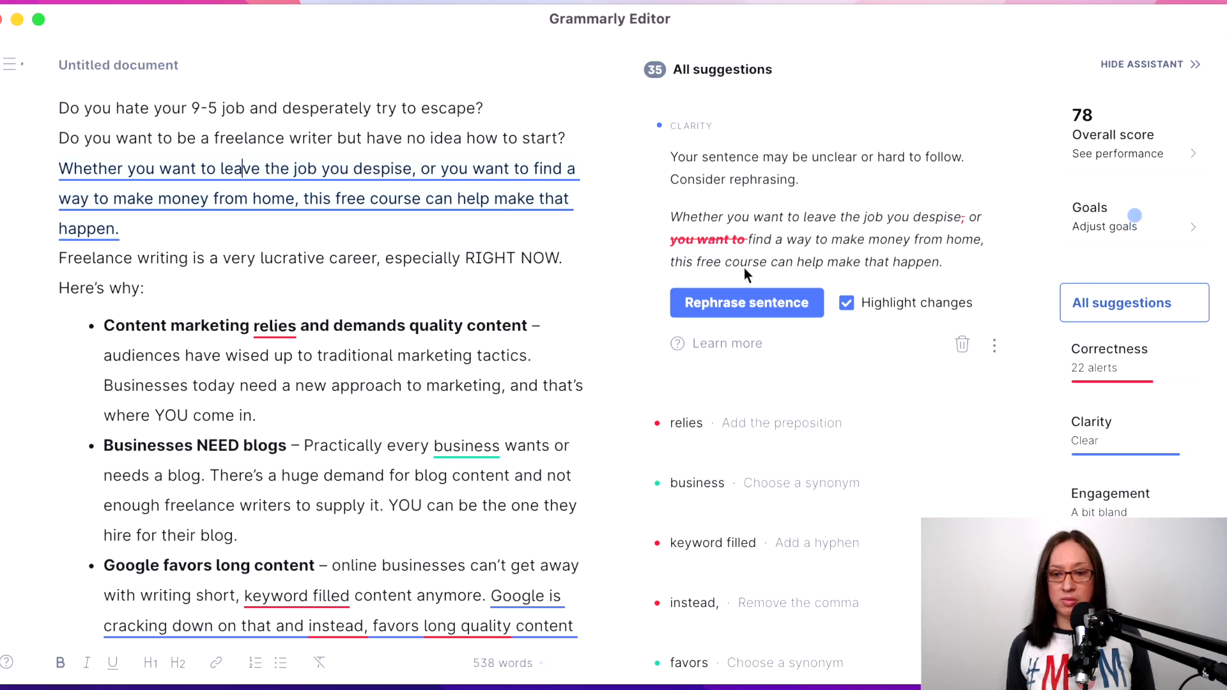
left_click(743, 303)
scroll(264, 240, "up", 5)
scroll(263, 240, "up", 1)
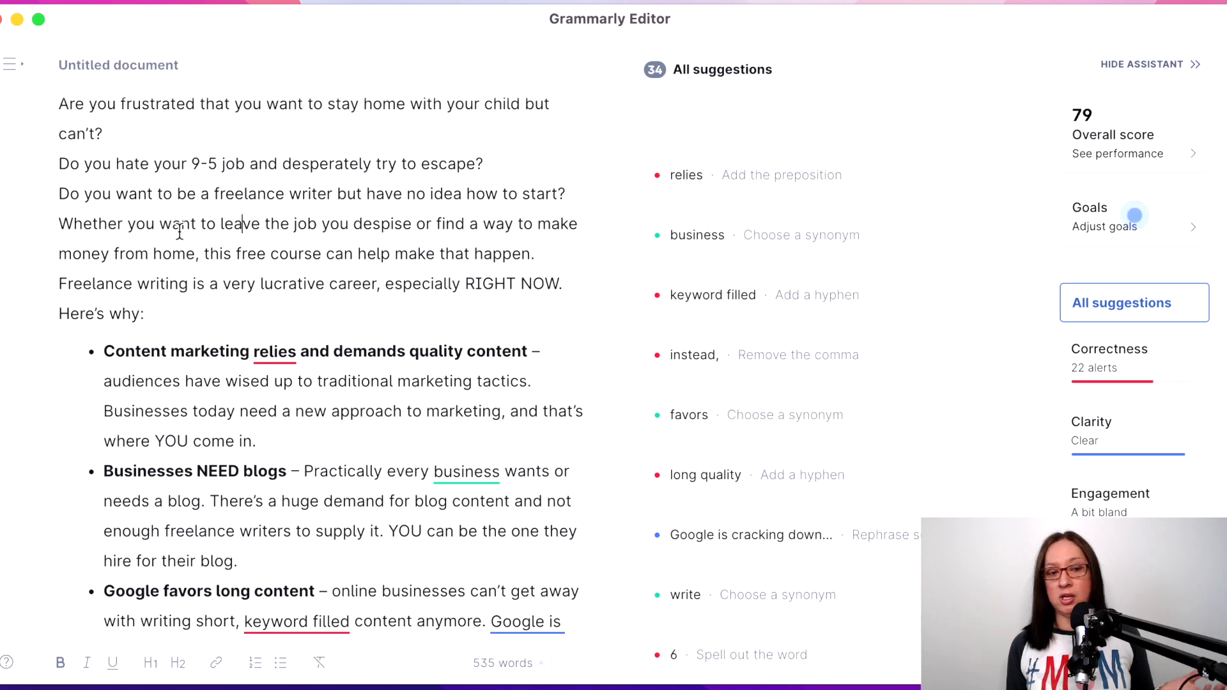
- Try the suggested wording "relies on" in the heading of the "Content marketing" bullet
scroll(119, 216, "down", 5)
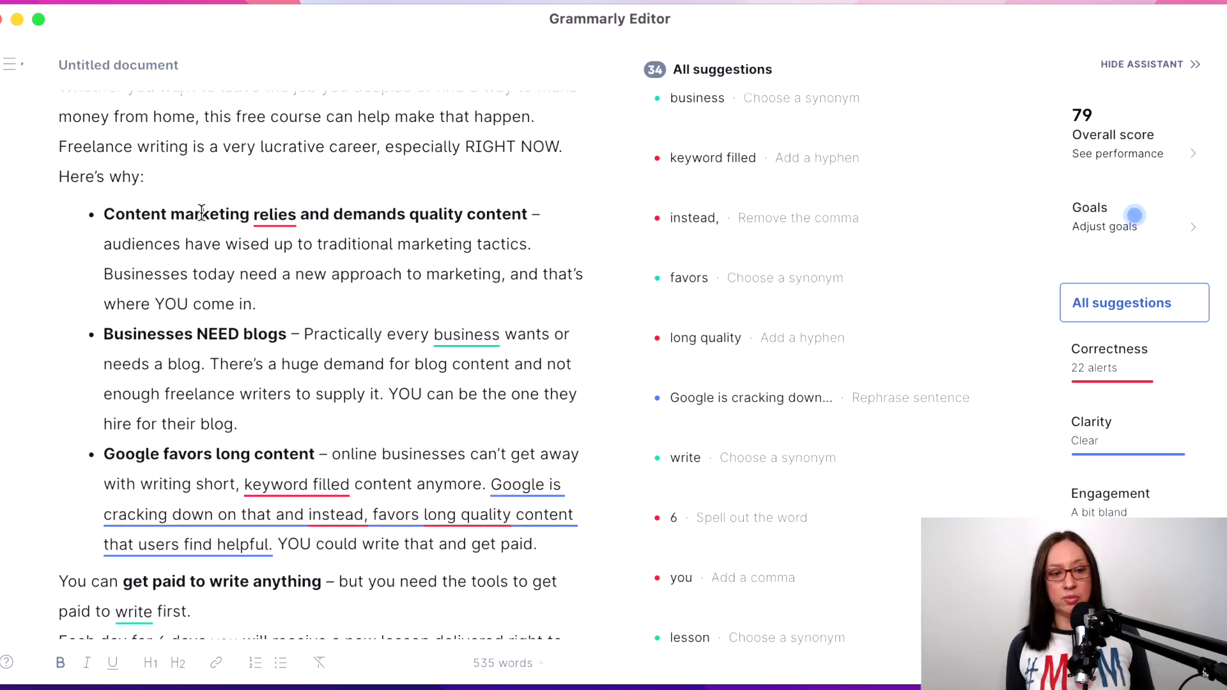
left_click(271, 218)
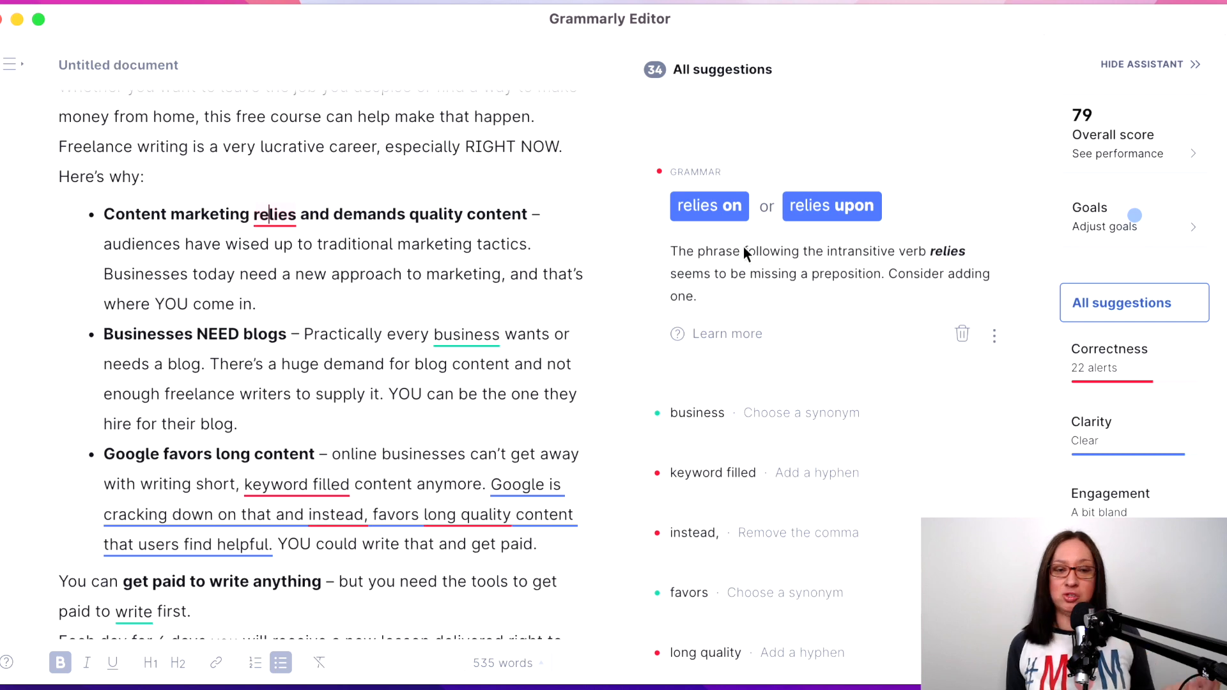
left_click(709, 206)
scroll(317, 213, "down", 3)
scroll(317, 213, "up", 3)
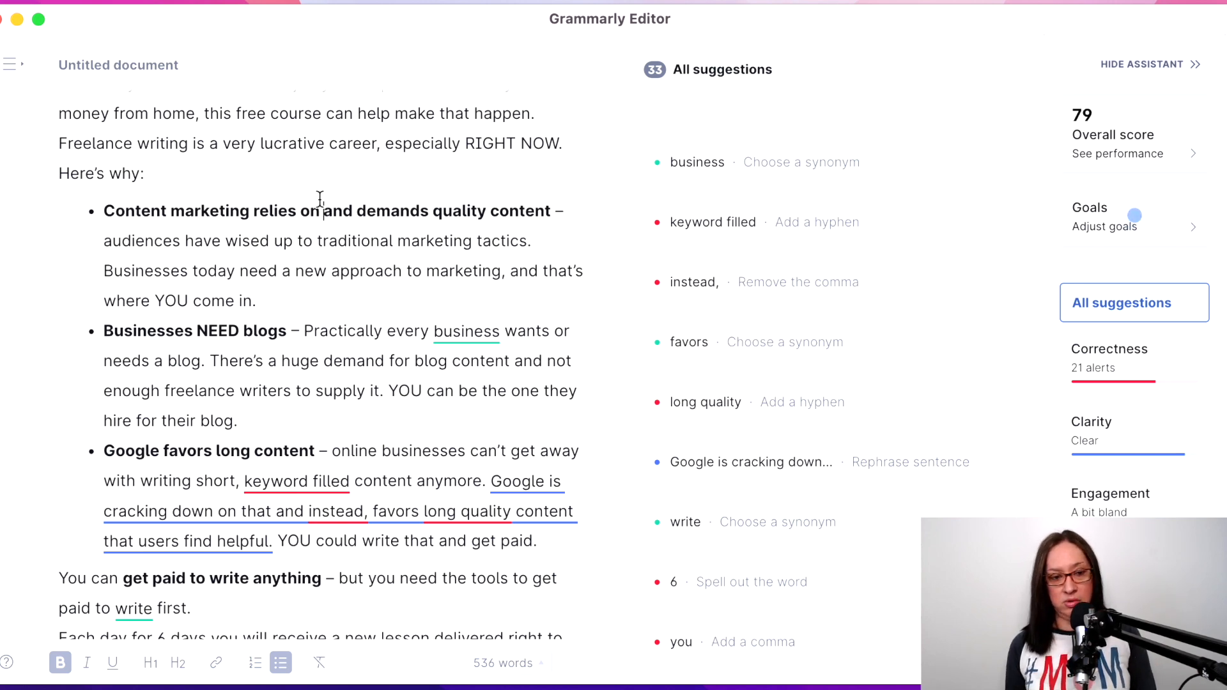
- Delete the added "on" after "relies" in the "Content marketing" bullet heading
key("BackSpace")
key("BackSpace")
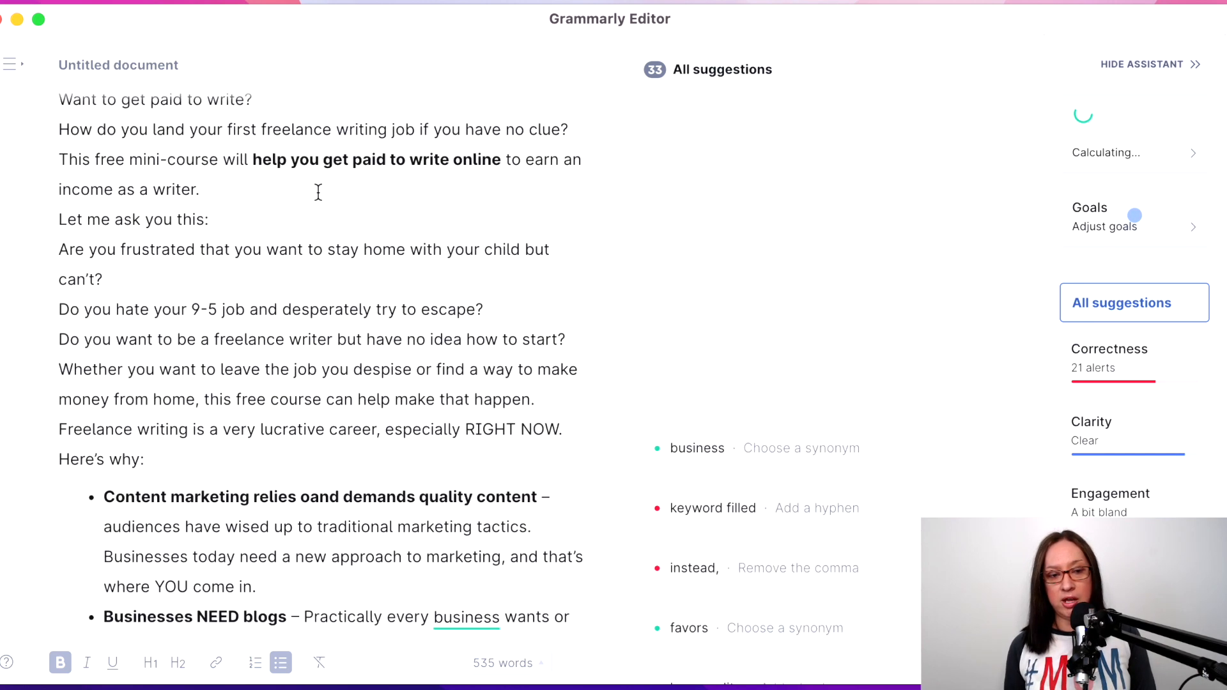
scroll(286, 291, "down", 4)
key("BackSpace")
scroll(314, 245, "down", 3)
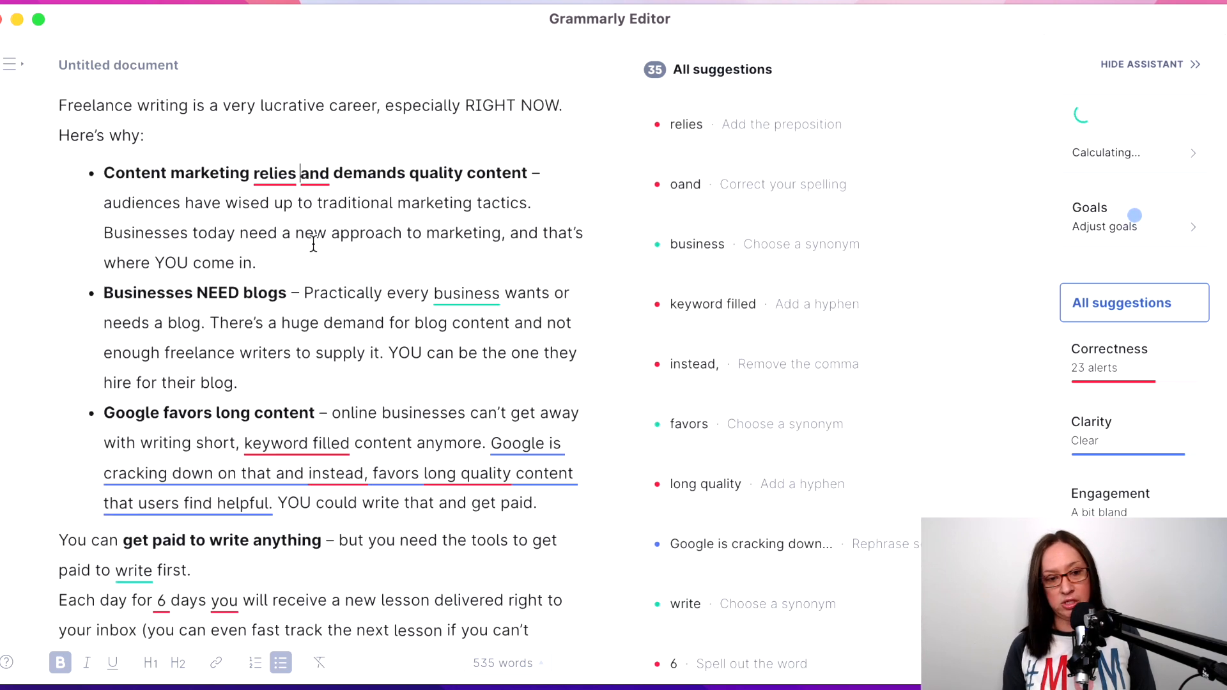
- Delete "relies and" from the first bullet heading, making it "Content marketing demands quality content"
left_click_drag(330, 145, 114, 144)
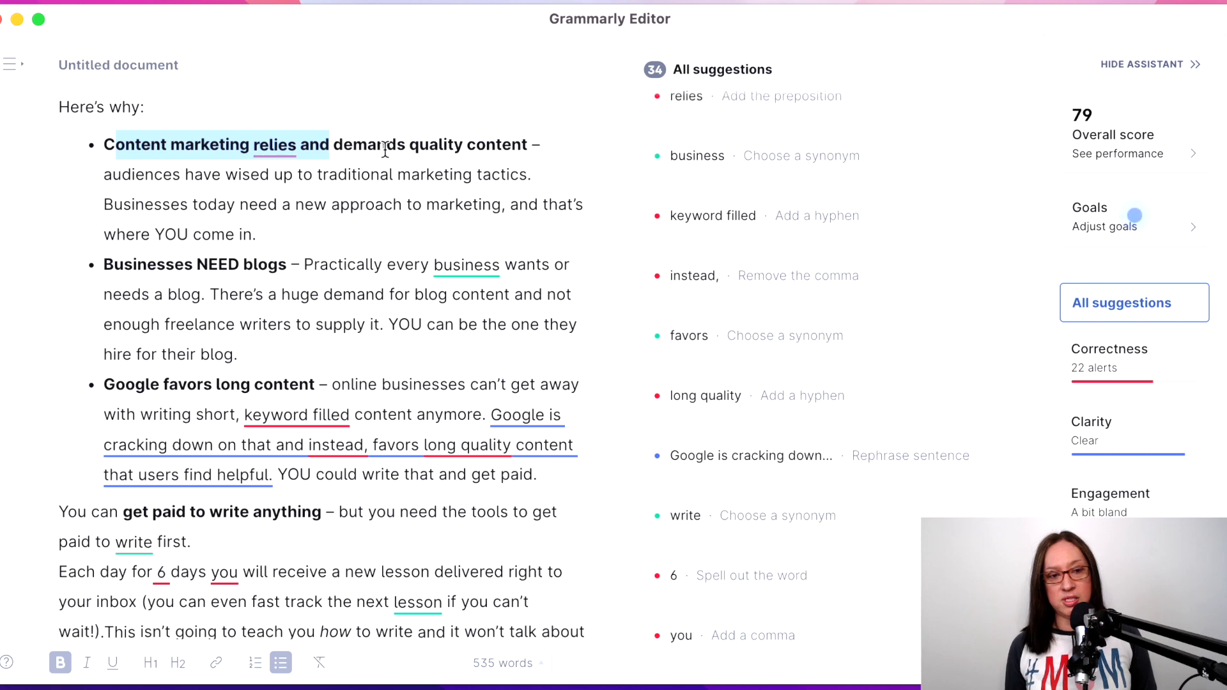
left_click(333, 142)
left_click_drag(332, 142, 247, 134)
key("BackSpace")
scroll(202, 209, "up", 1)
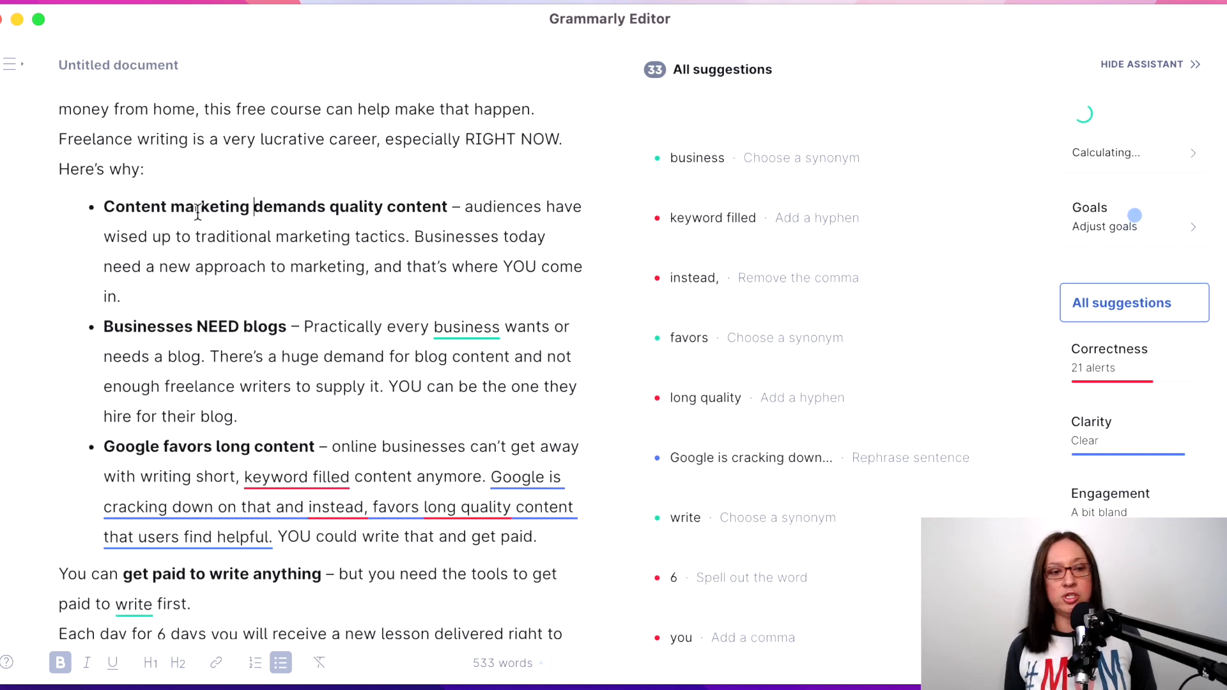
- Examine the synonym suggestion for "business" and the hyphen suggestion for "keyword filled" in the bullet list
scroll(331, 198, "down", 1)
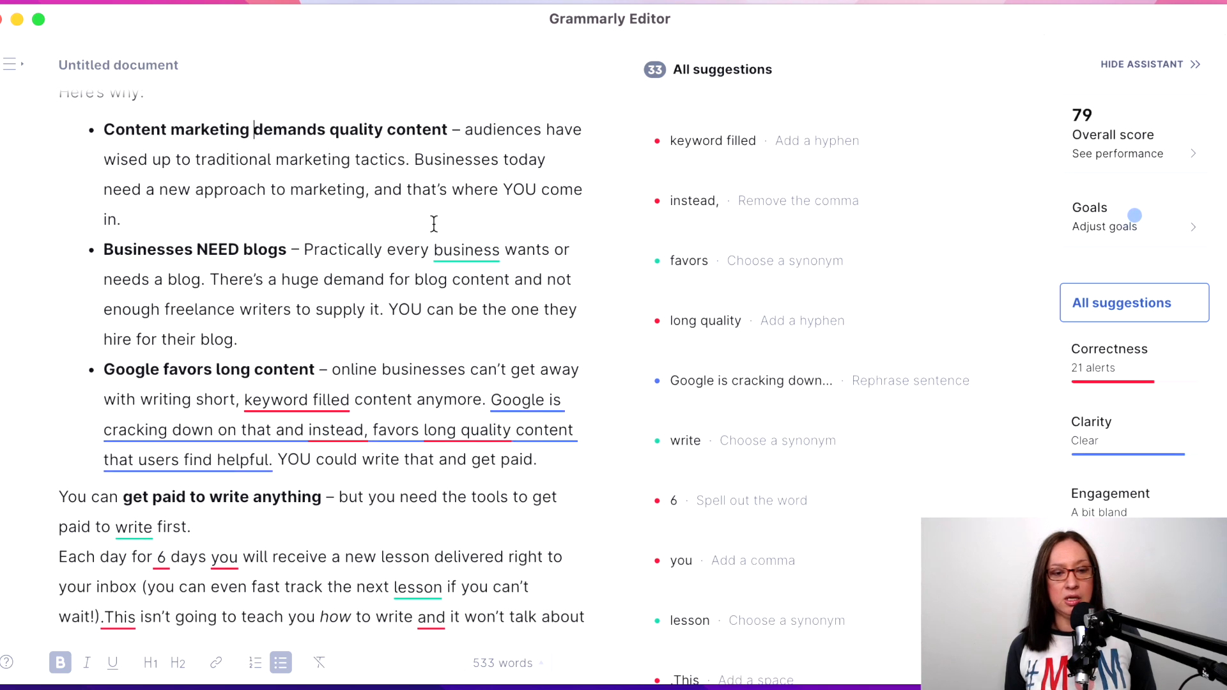
left_click(476, 249)
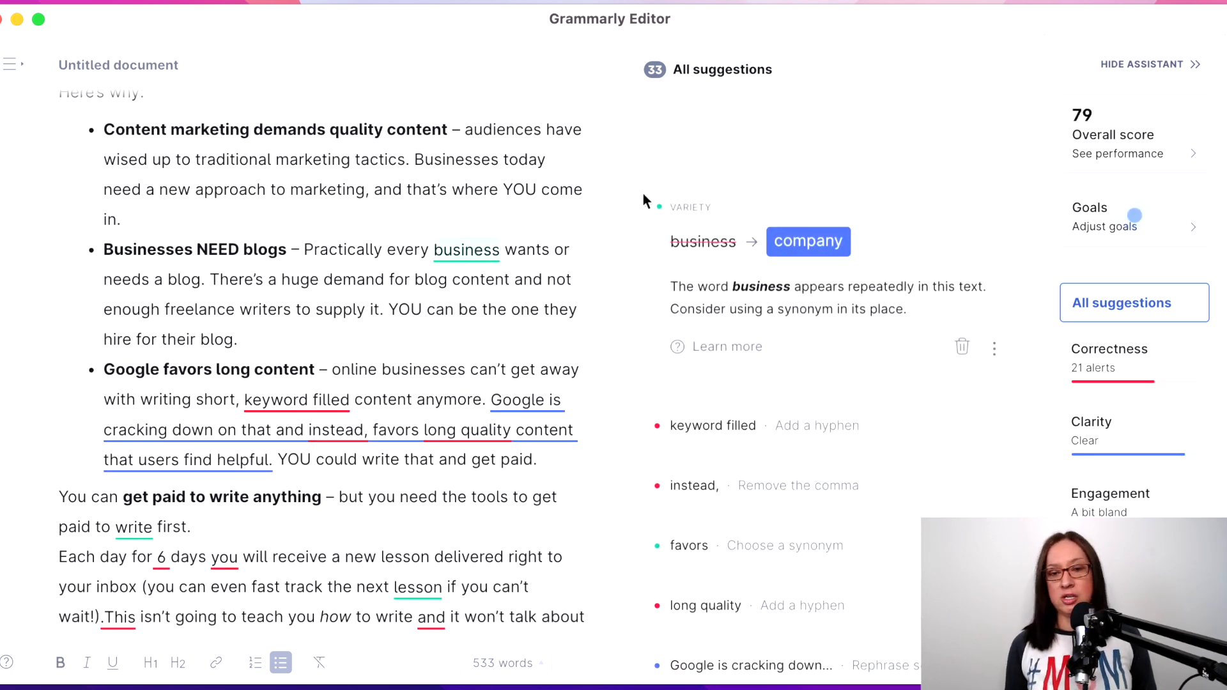
scroll(482, 262, "down", 2)
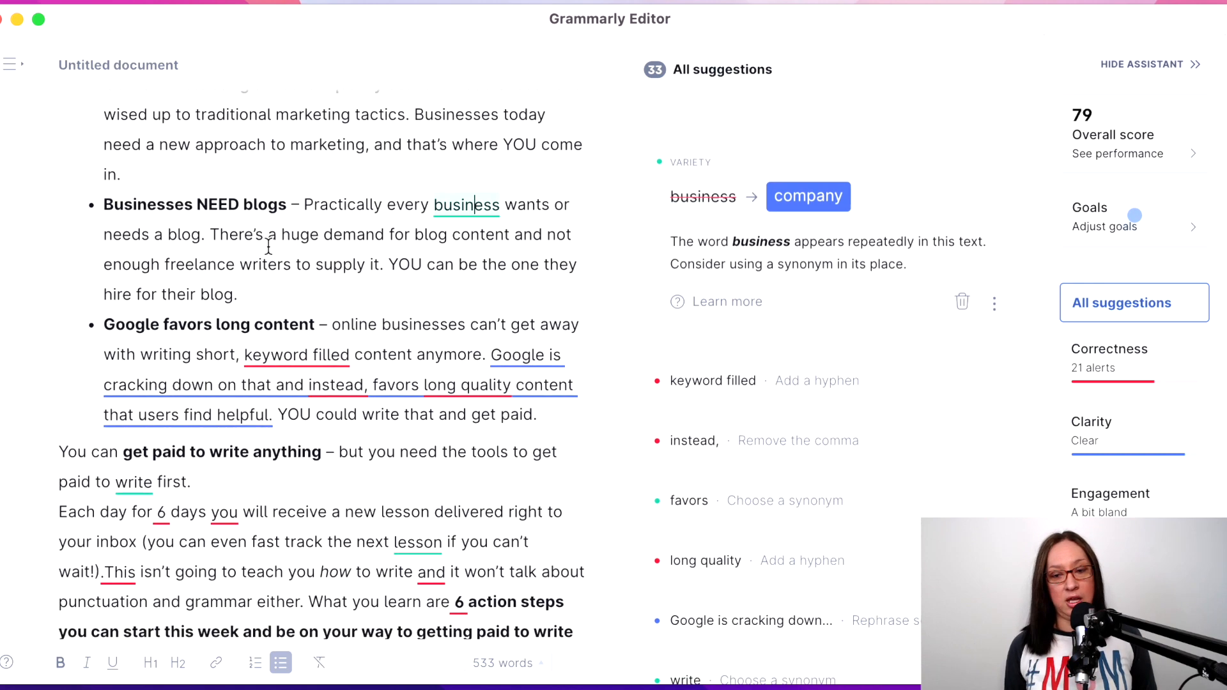
left_click(273, 229)
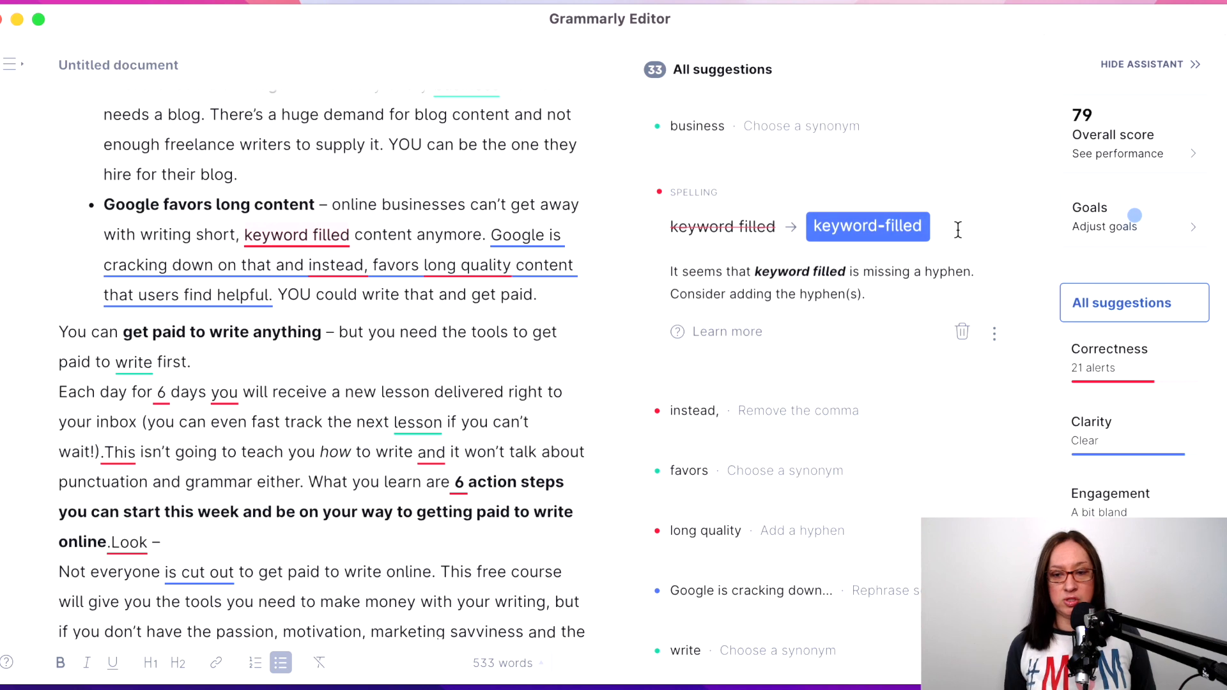
left_click(313, 235)
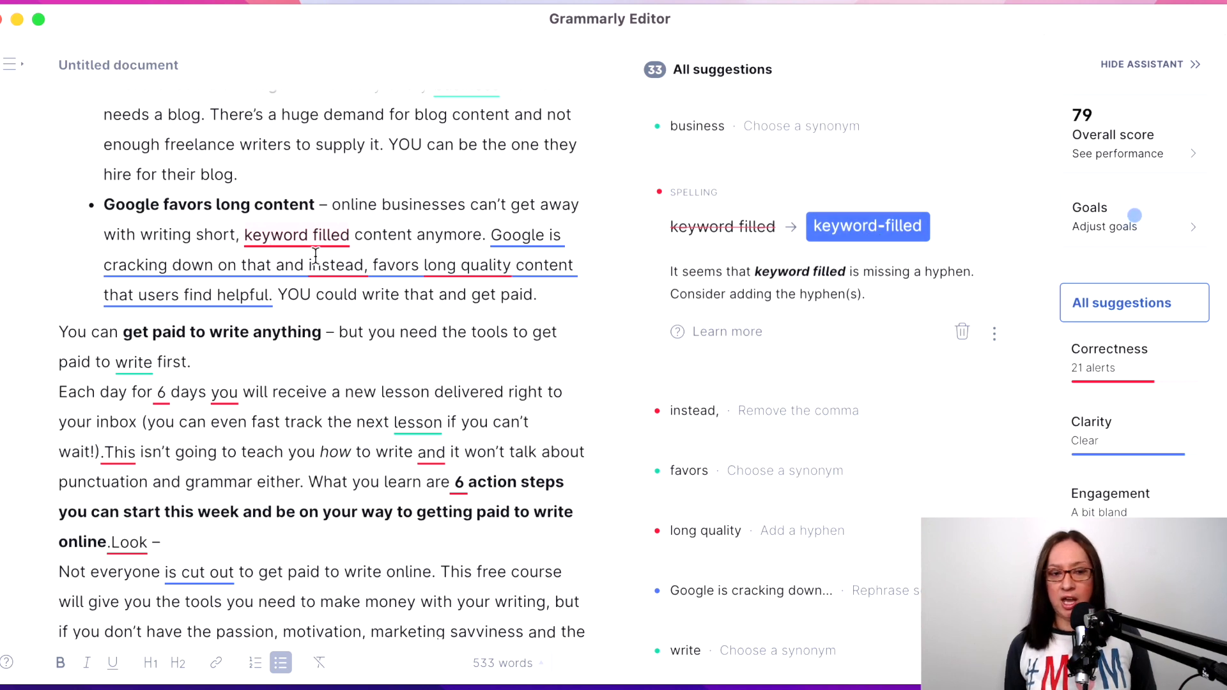
- Accept the rephrasing of the "Google is cracking down" sentence that removes "instead,"
left_click(535, 241)
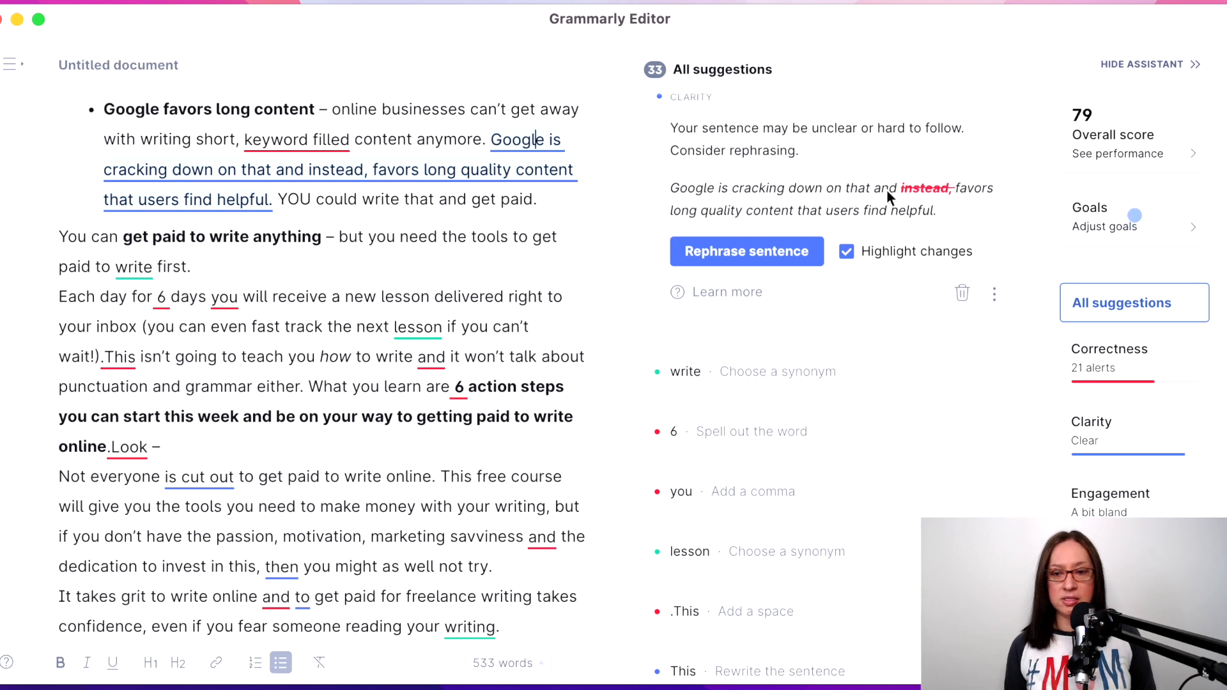
left_click(677, 252)
scroll(410, 235, "up", 3)
- Examine the hyphen suggestion for "long quality" and the synonym suggestion for "write"
left_click(410, 234)
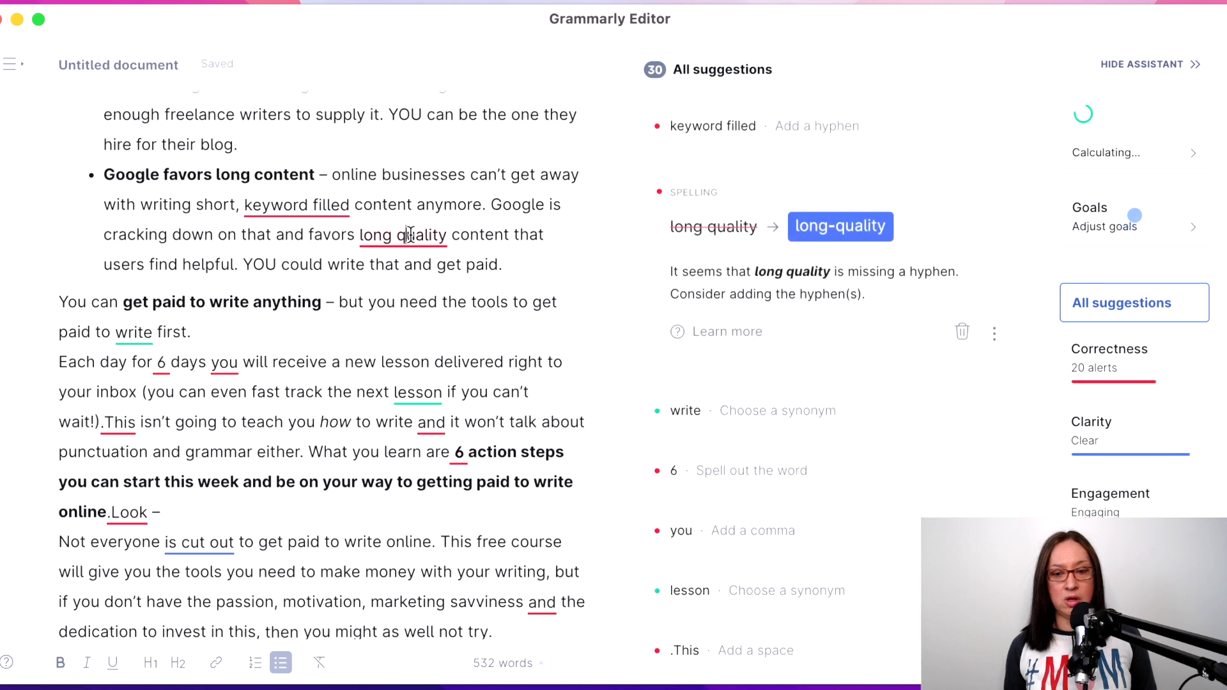
scroll(240, 199, "down", 3)
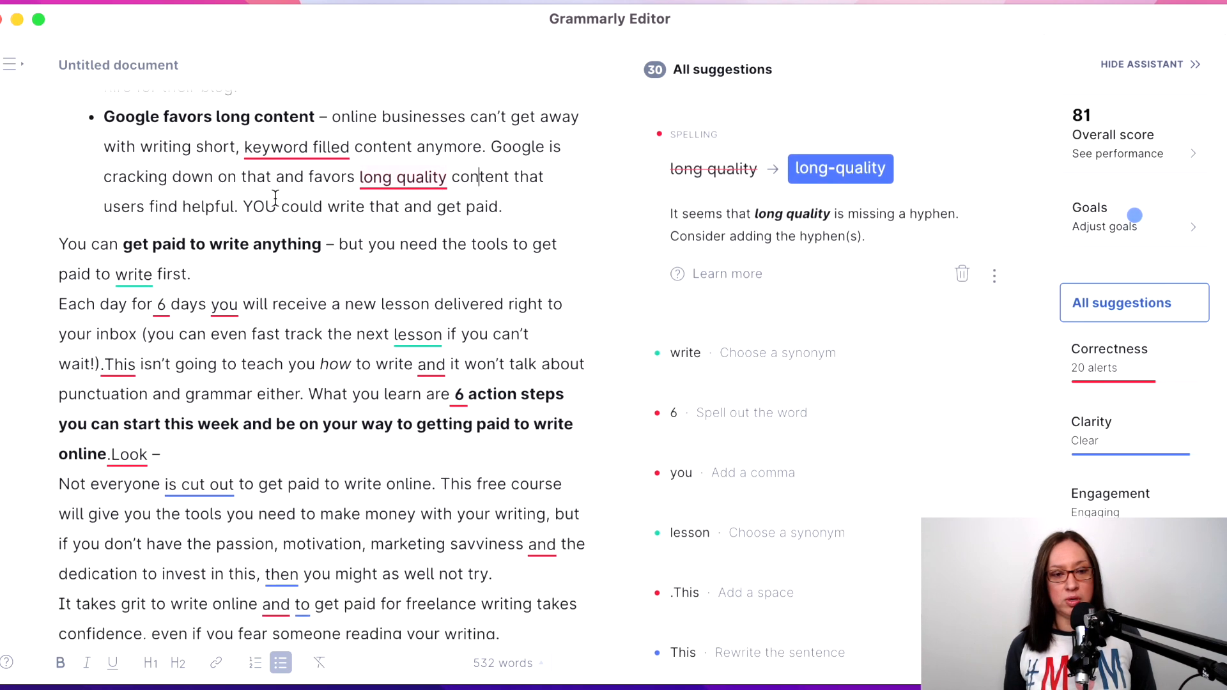
left_click(239, 199)
scroll(240, 198, "down", 3)
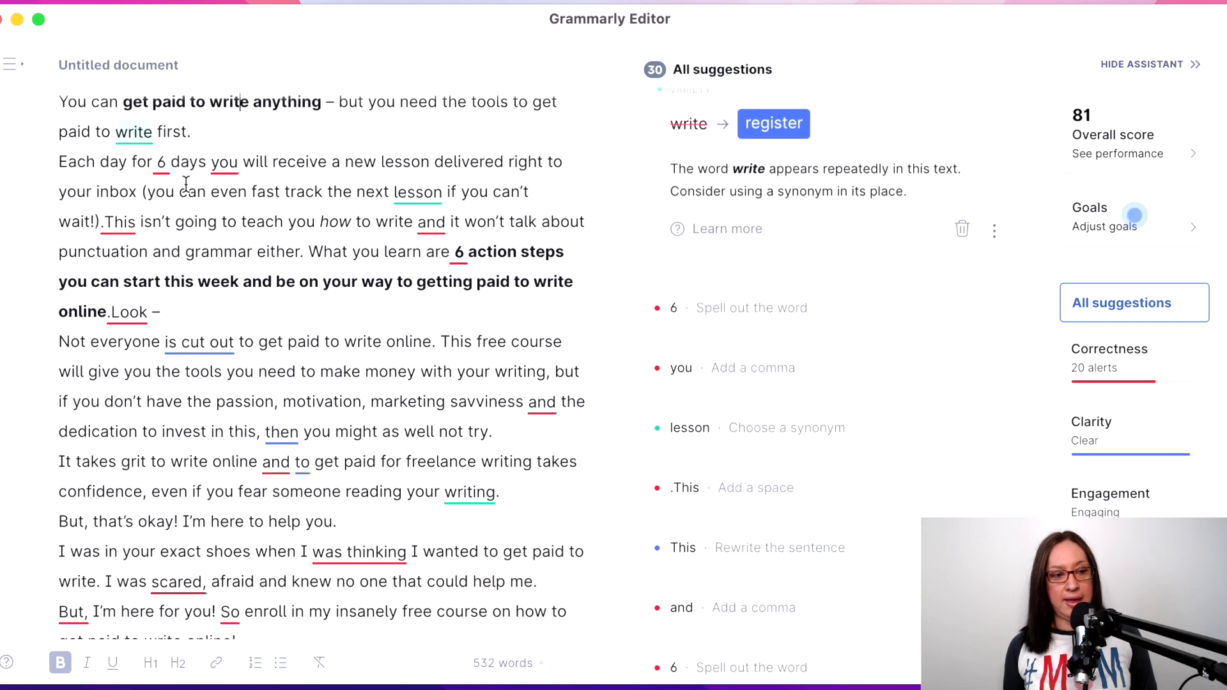
- Accept spelling out the numeral as "six" in the sentence "Each day for 6 days"
left_click(162, 170)
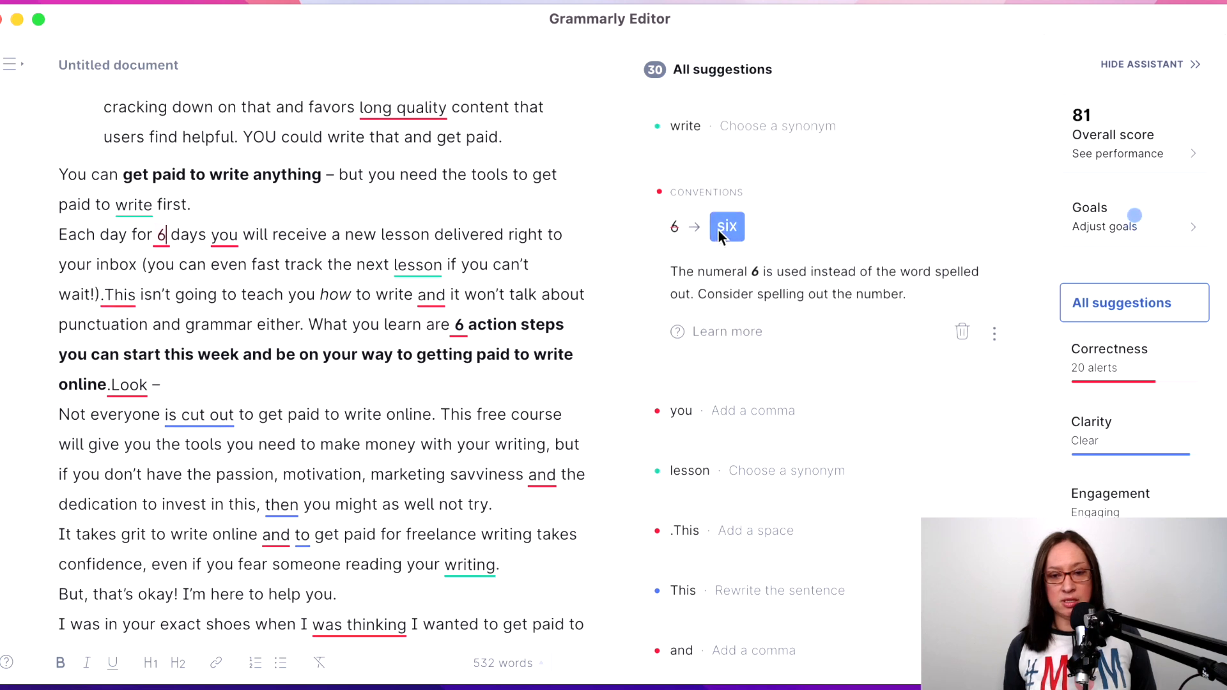
left_click(725, 228)
scroll(106, 204, "down", 2)
scroll(108, 204, "up", 1)
left_click_drag(183, 148, 109, 146)
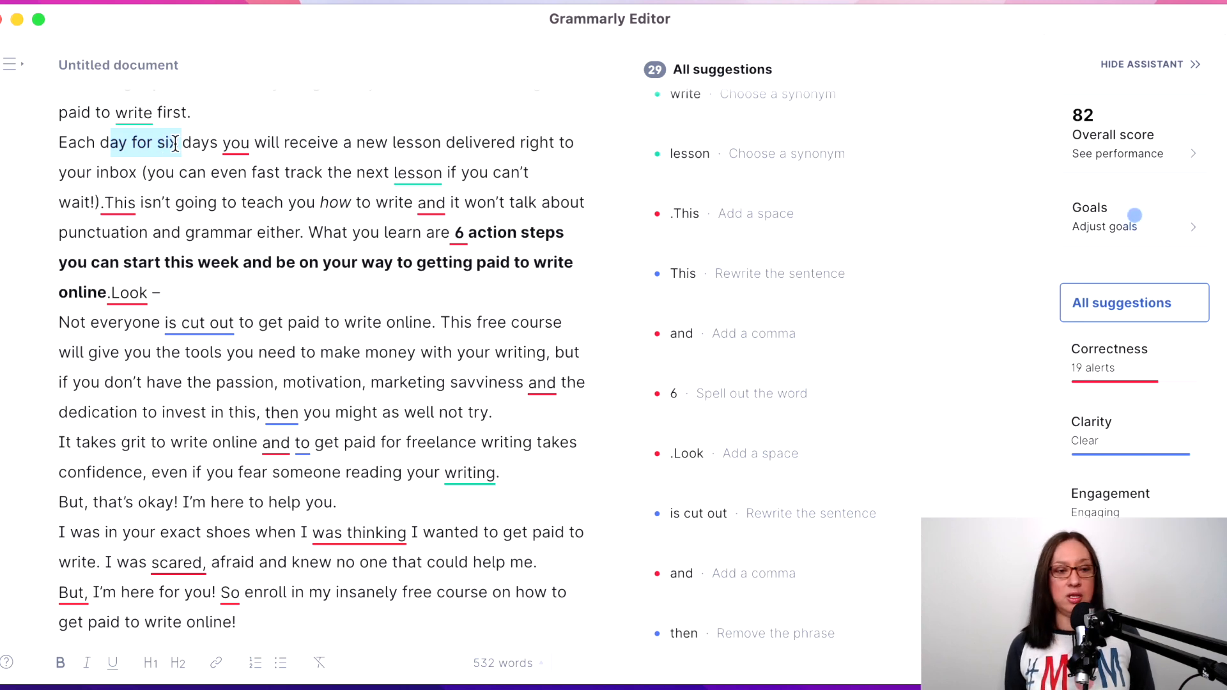
- Accept the missing comma before "you" in "Each day for six days you will receive a new lesson"
left_click(236, 145)
scroll(236, 146, "up", 2)
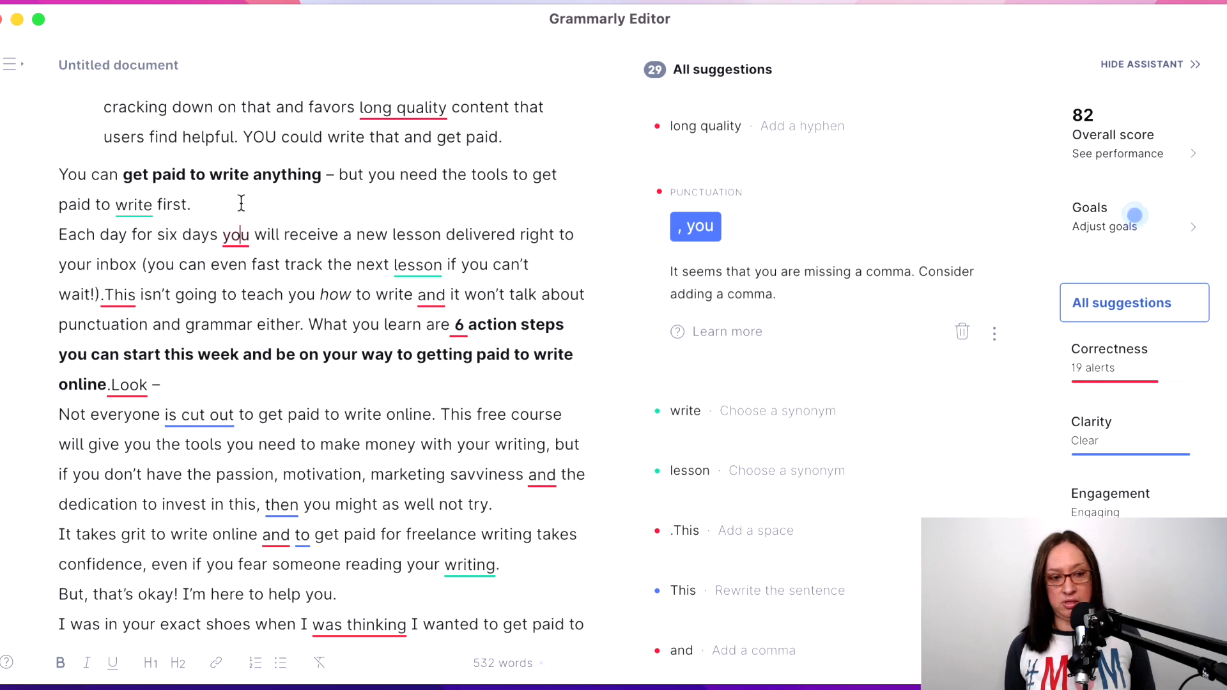
left_click(696, 226)
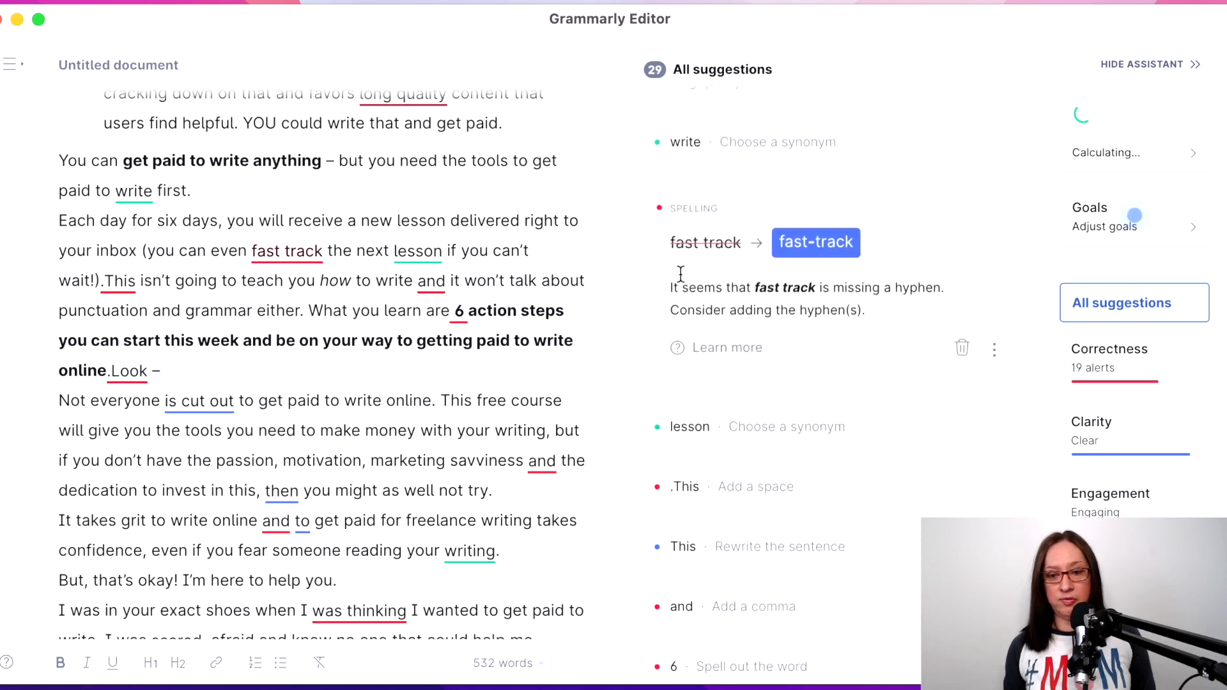
- Hyphenate "fast-track" and add the suggested comma before "and" in "how to write and it won't talk about punctuation"
left_click(789, 246)
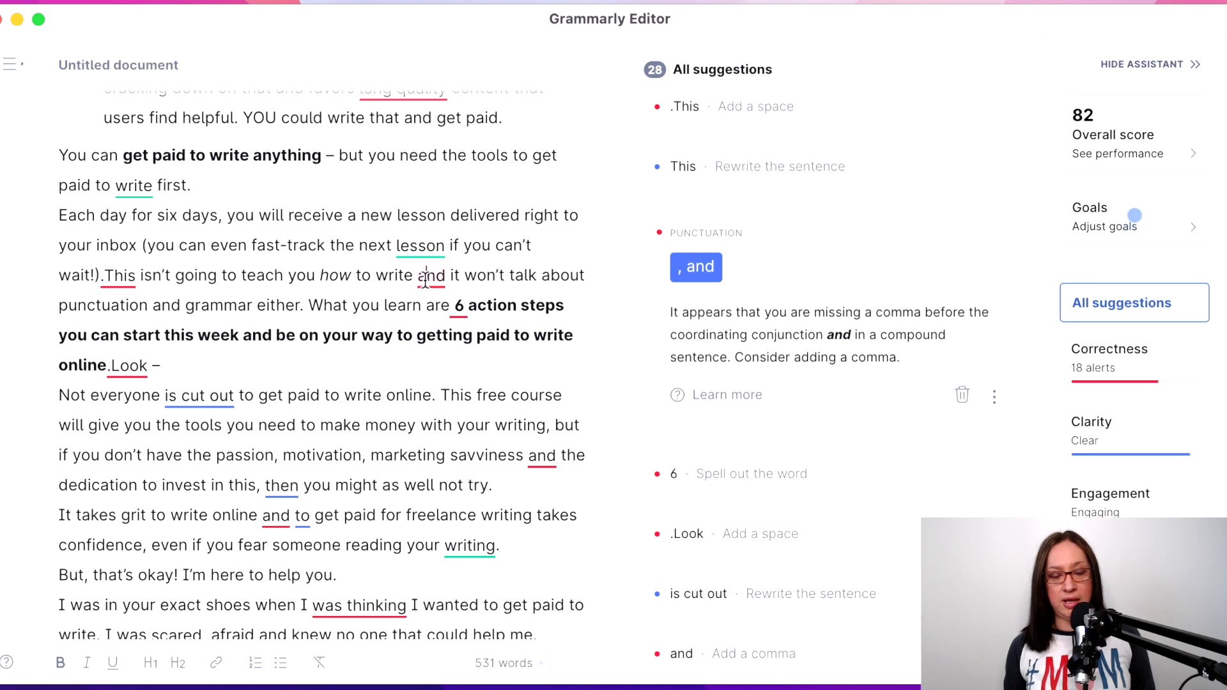
left_click(703, 269)
scroll(384, 248, "down", 4)
scroll(358, 251, "up", 3)
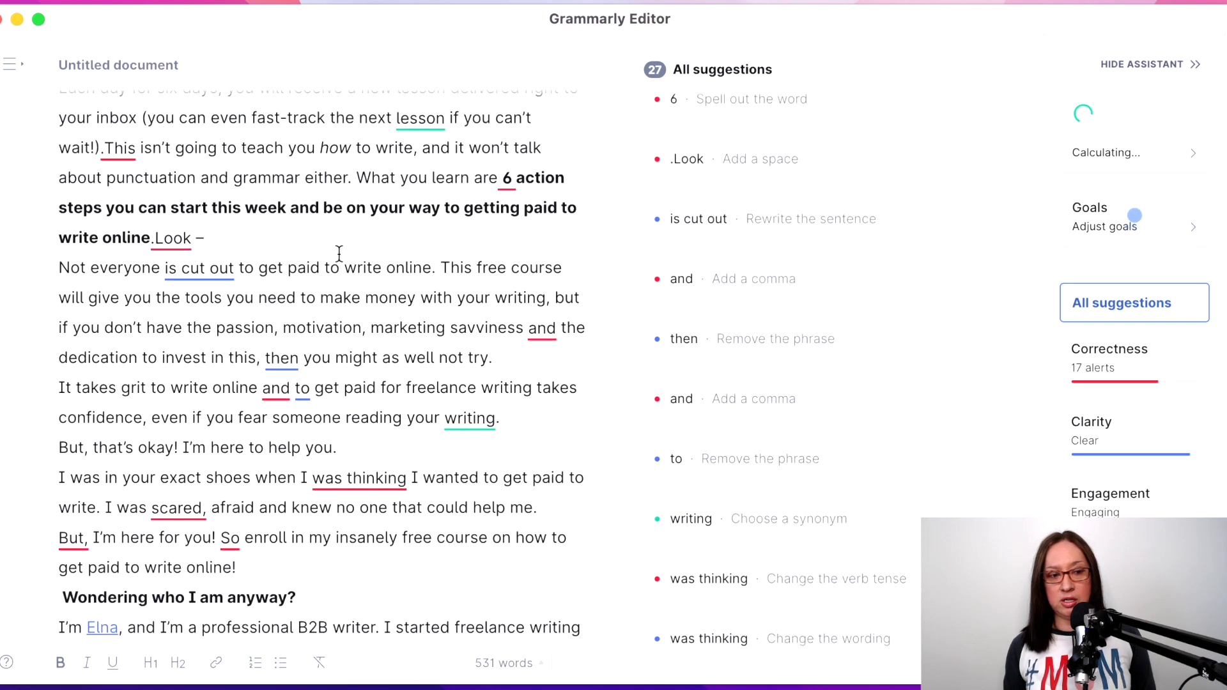
- Accept the space between the period after "write online" and the word "Look"
left_click_drag(154, 239, 139, 238)
left_click(170, 239)
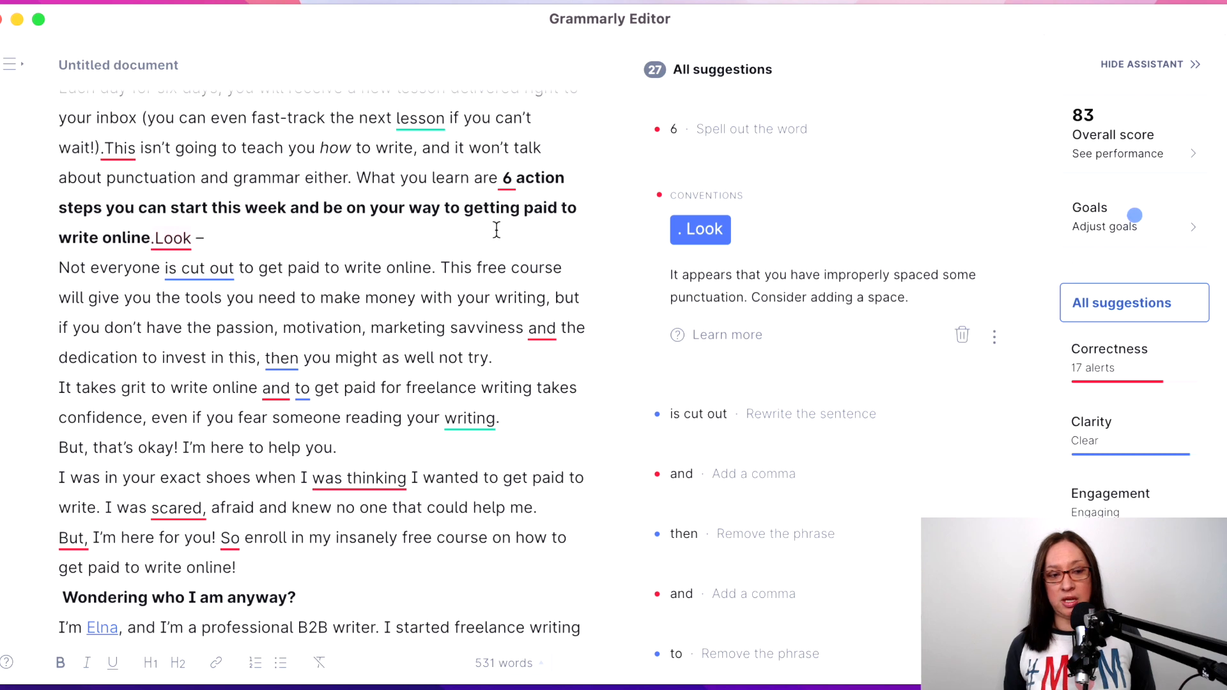
left_click(701, 229)
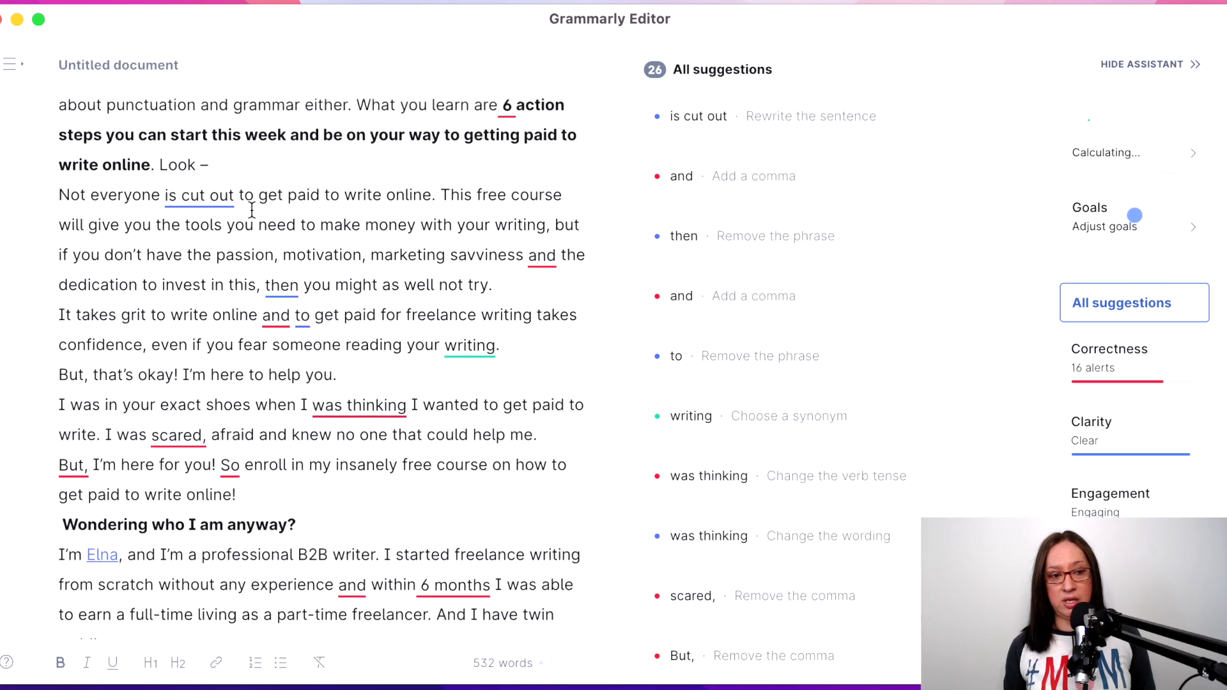
left_click_drag(153, 167, 242, 170)
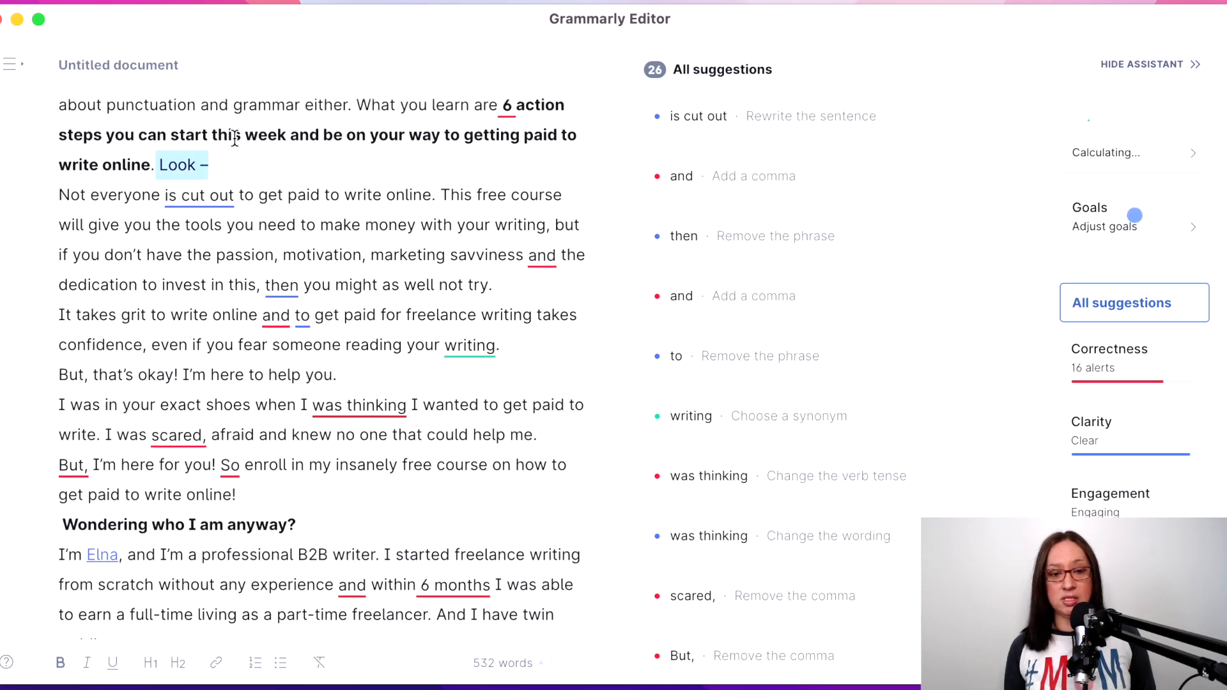
- Replace "was thinking" with the suggested "thought" in the sentence about being in the reader's exact shoes
scroll(288, 166, "down", 4)
left_click(339, 186)
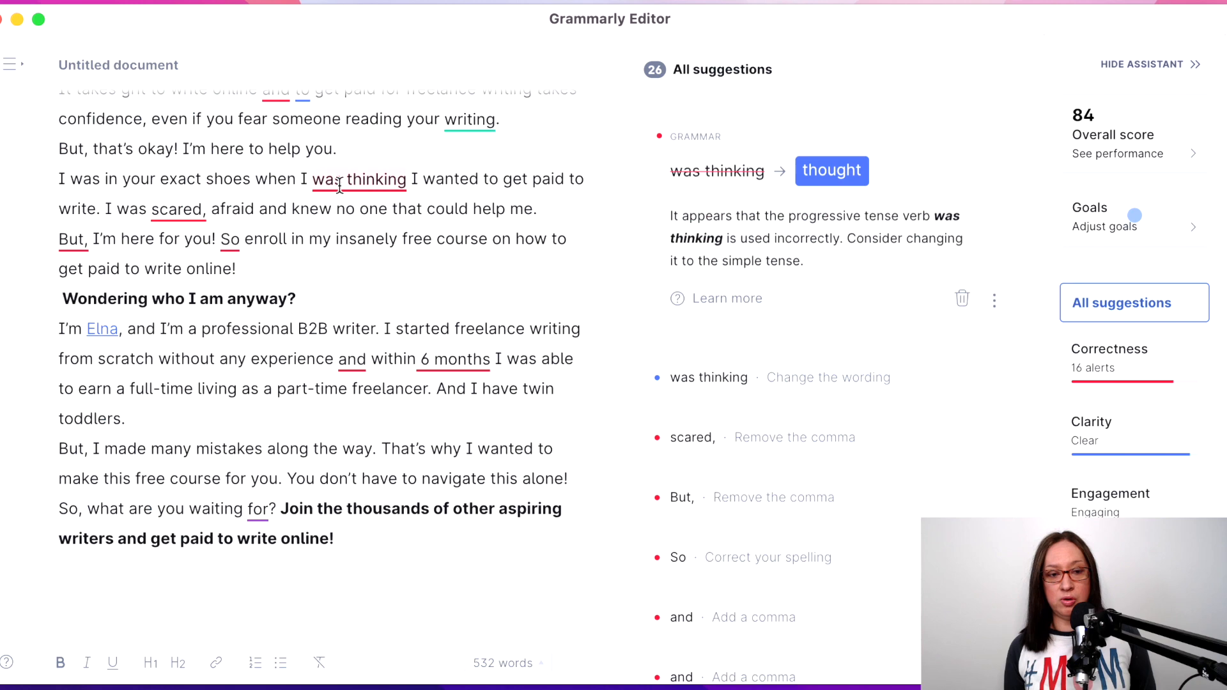
left_click(839, 179)
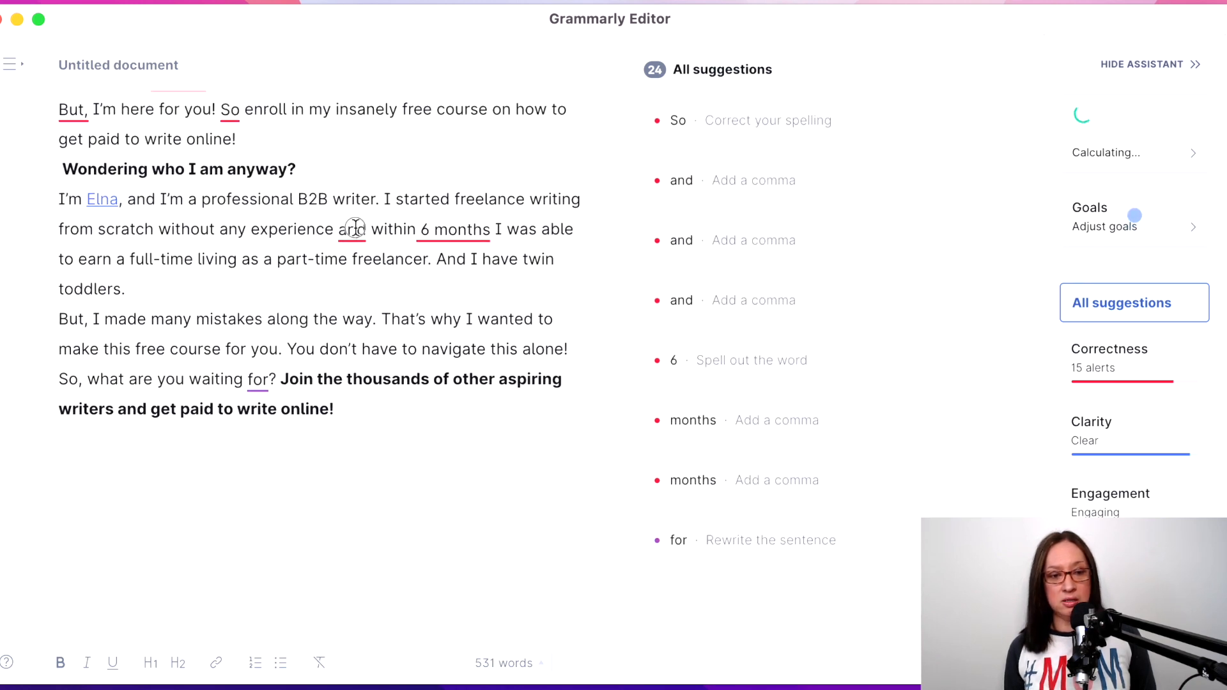
- Accept the missing commas after "experience" and after "6 months" in the paragraph about starting freelance writing from scratch
left_click(358, 229)
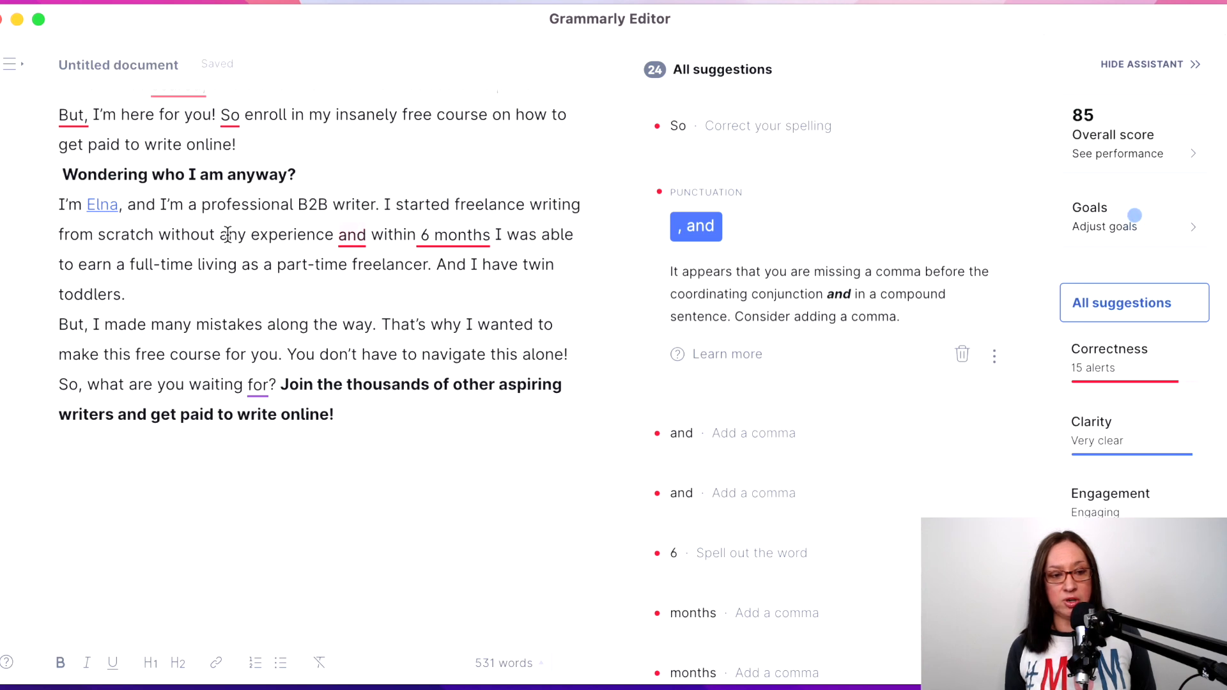
left_click(716, 227)
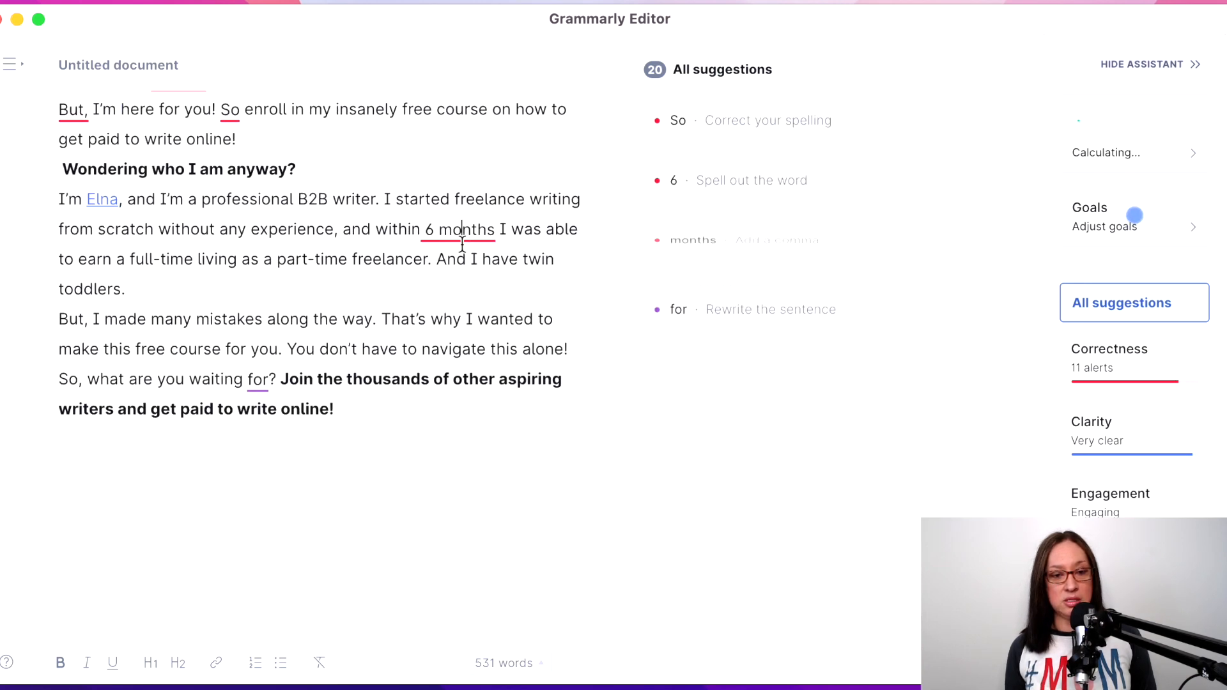
left_click(712, 224)
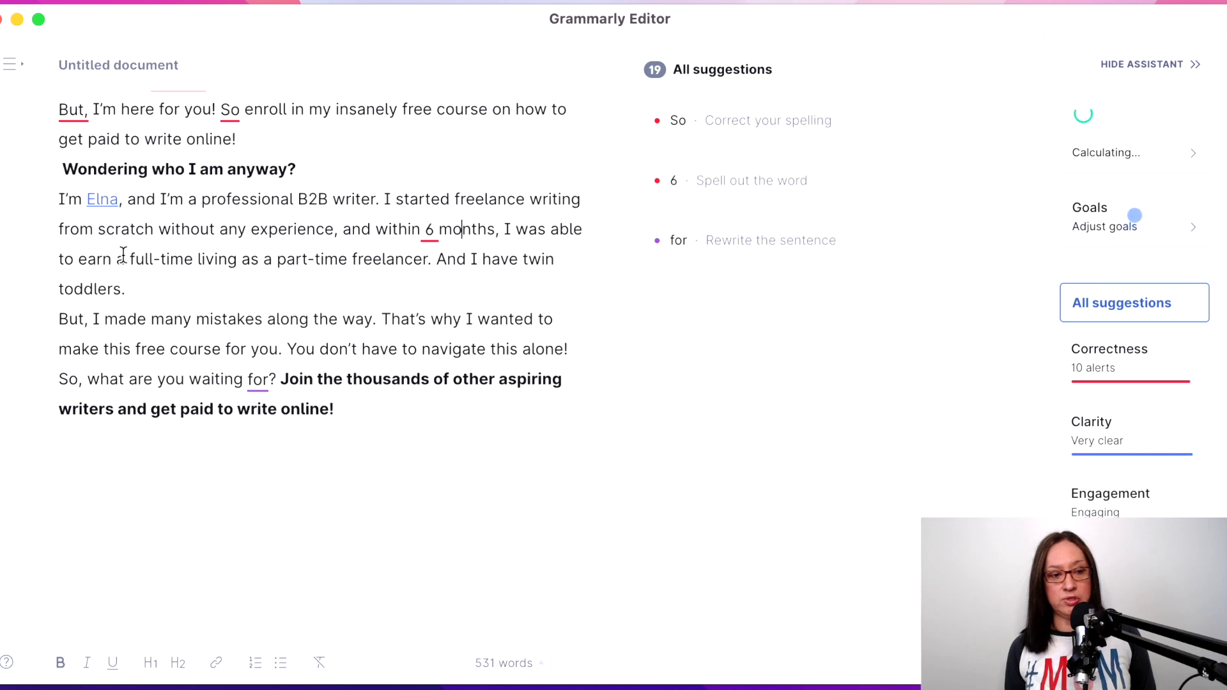
- Check the wording "within 6 months" and examine the formality suggestion for "for" in "what are you waiting for?"
left_click_drag(440, 230, 399, 230)
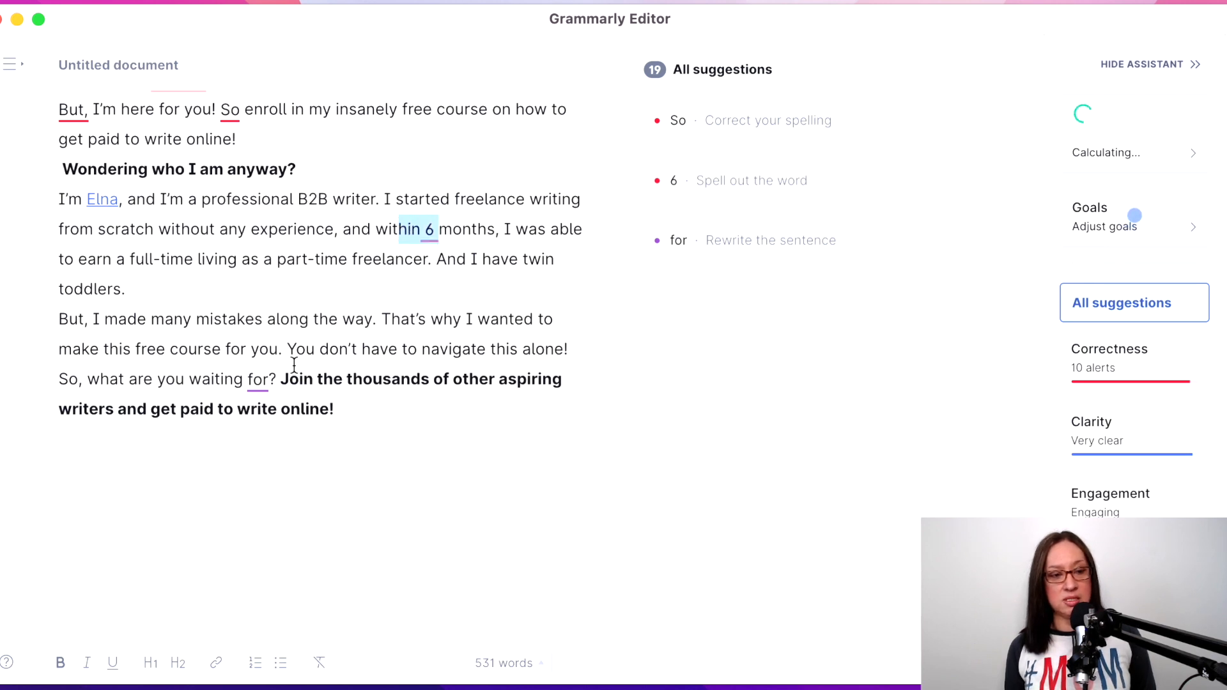
left_click(278, 379)
left_click(261, 386)
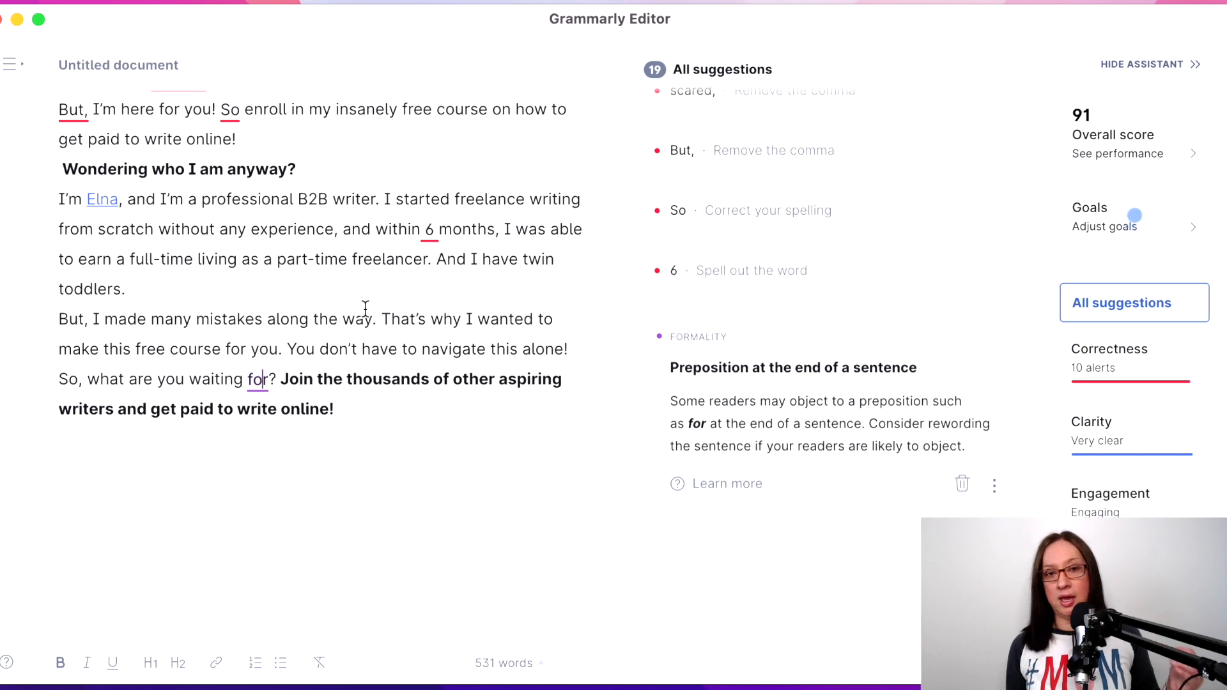
- Accept removing the comma after "scared" in the sentence "I was scared, afraid and knew no one"
scroll(157, 291, "up", 3)
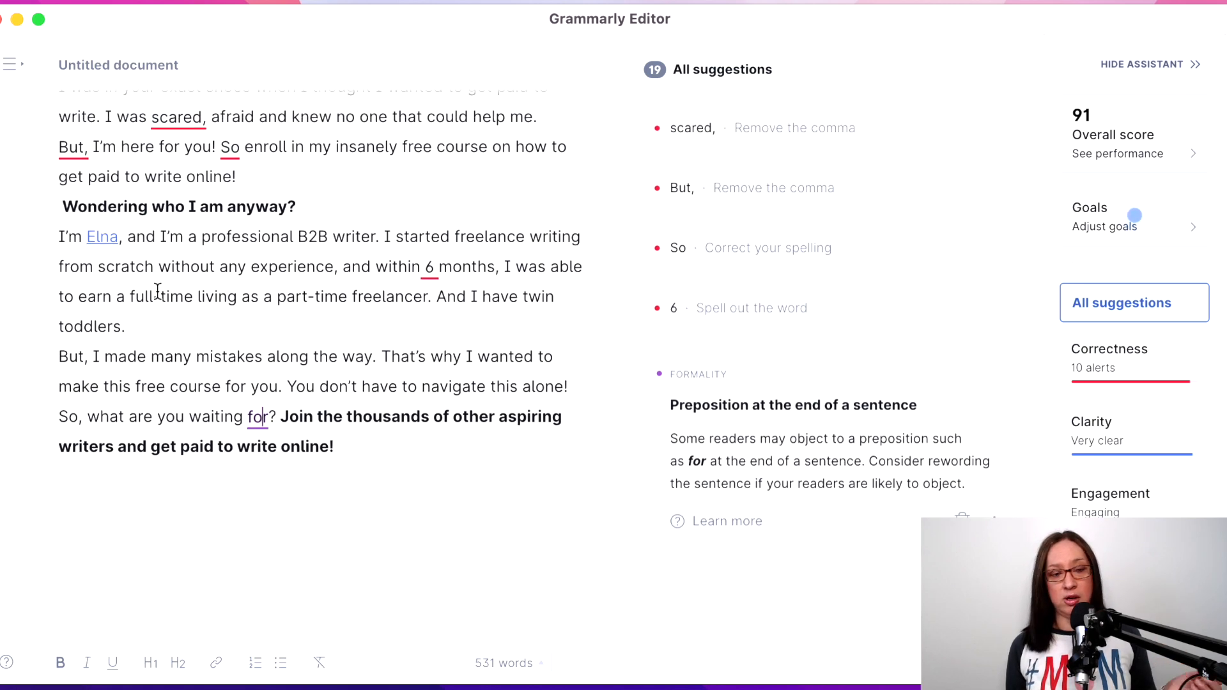
scroll(157, 292, "up", 2)
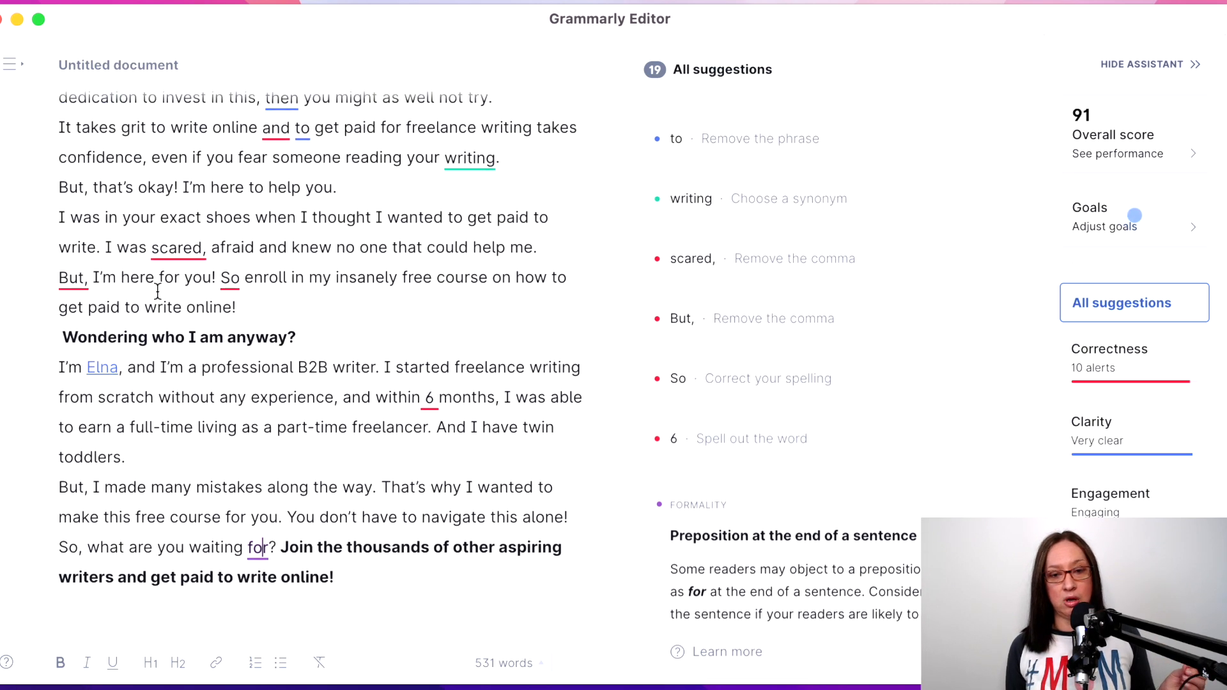
scroll(264, 305, "up", 1)
left_click(166, 266)
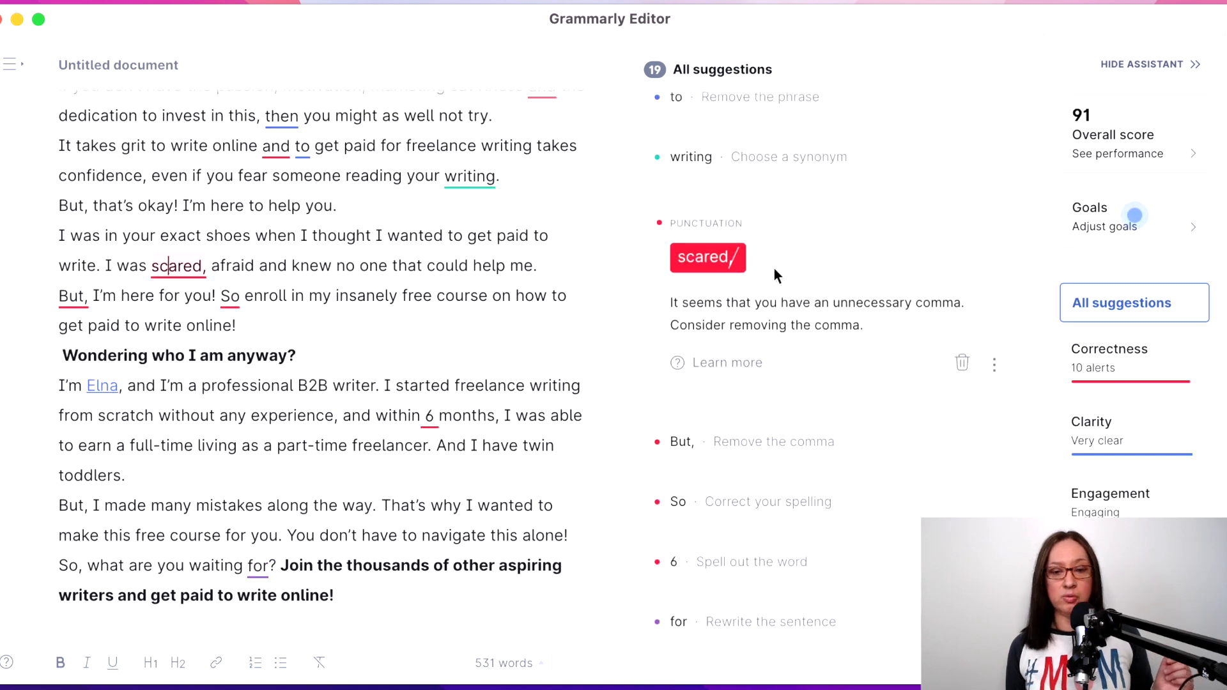
left_click(734, 259)
- Accept replacing "So" with "To" before "enroll in my insanely free course"
scroll(198, 254, "down", 5)
scroll(198, 255, "up", 9)
left_click(230, 397)
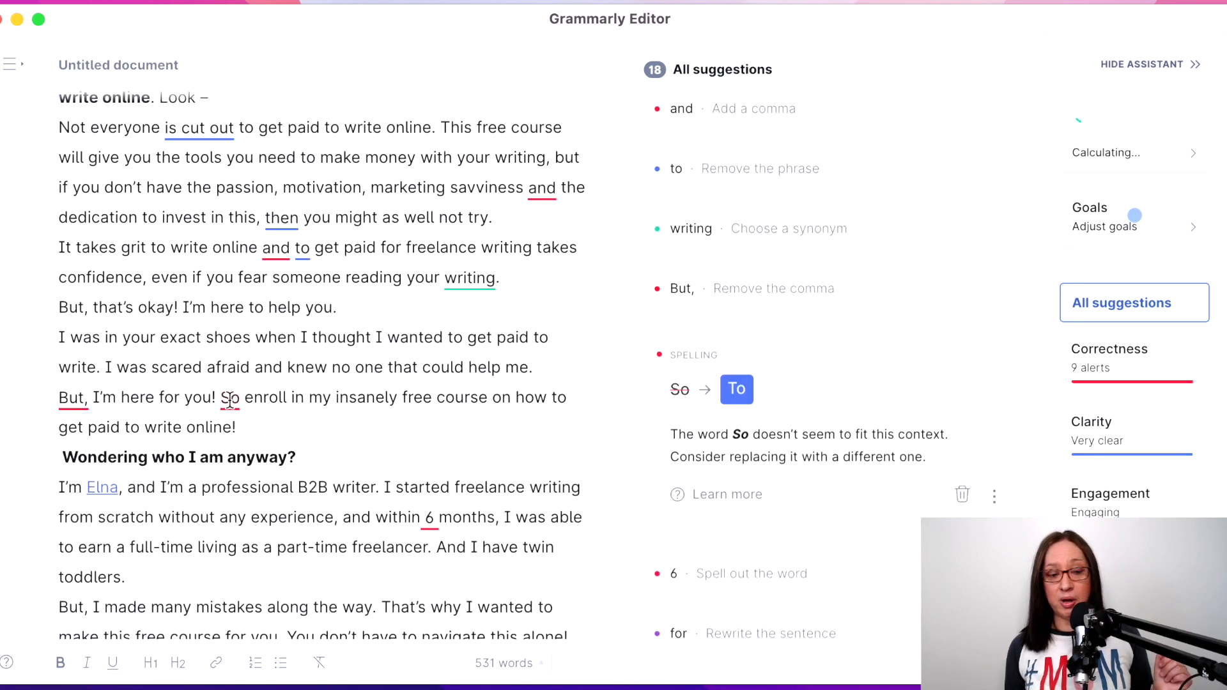
left_click(737, 390)
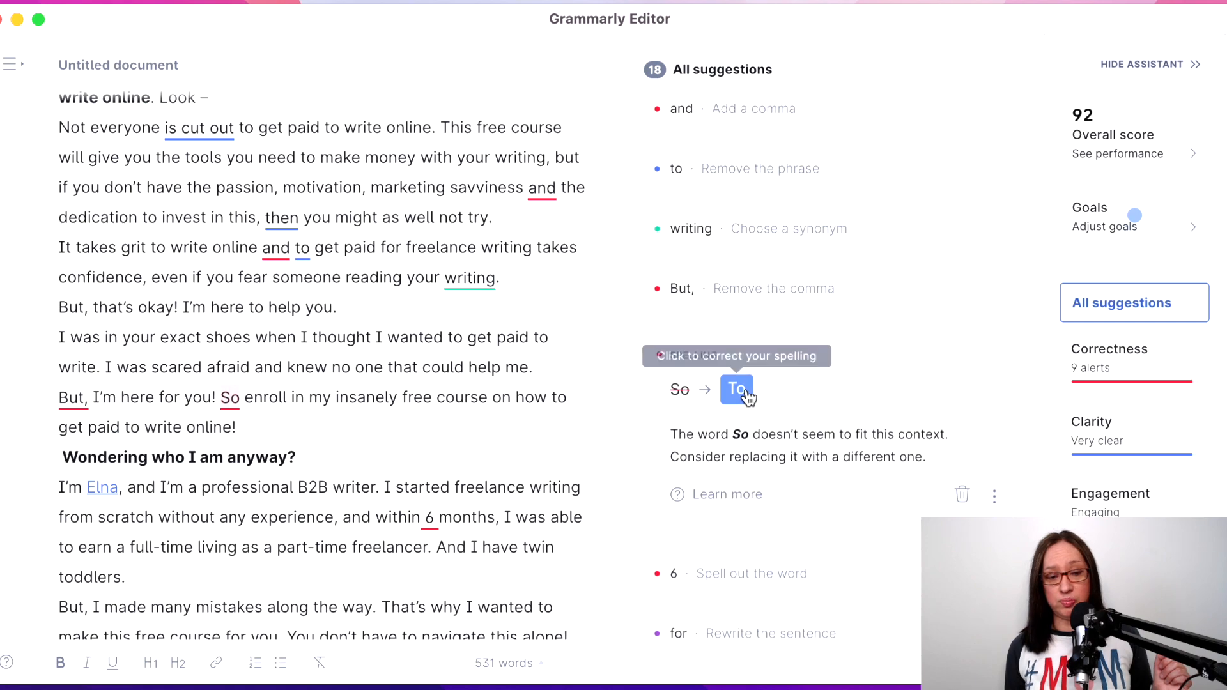
- Accept removing the comma after "But" at the start of "But, I'm here for you!"
scroll(192, 320, "down", 9)
scroll(109, 312, "up", 6)
left_click(73, 302)
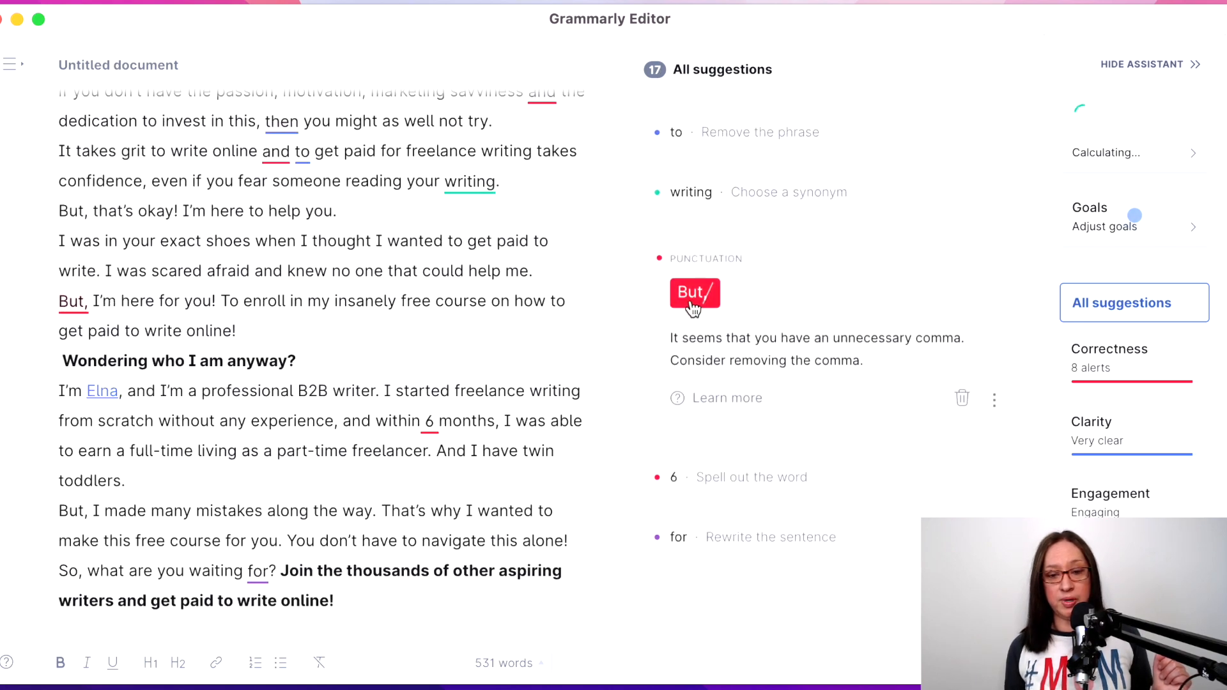
left_click(695, 298)
- Look back over the revised text up to its opening questions and review the overall score and the Clarity, Engagement and Delivery ratings
scroll(319, 291, "down", 6)
scroll(319, 291, "up", 20)
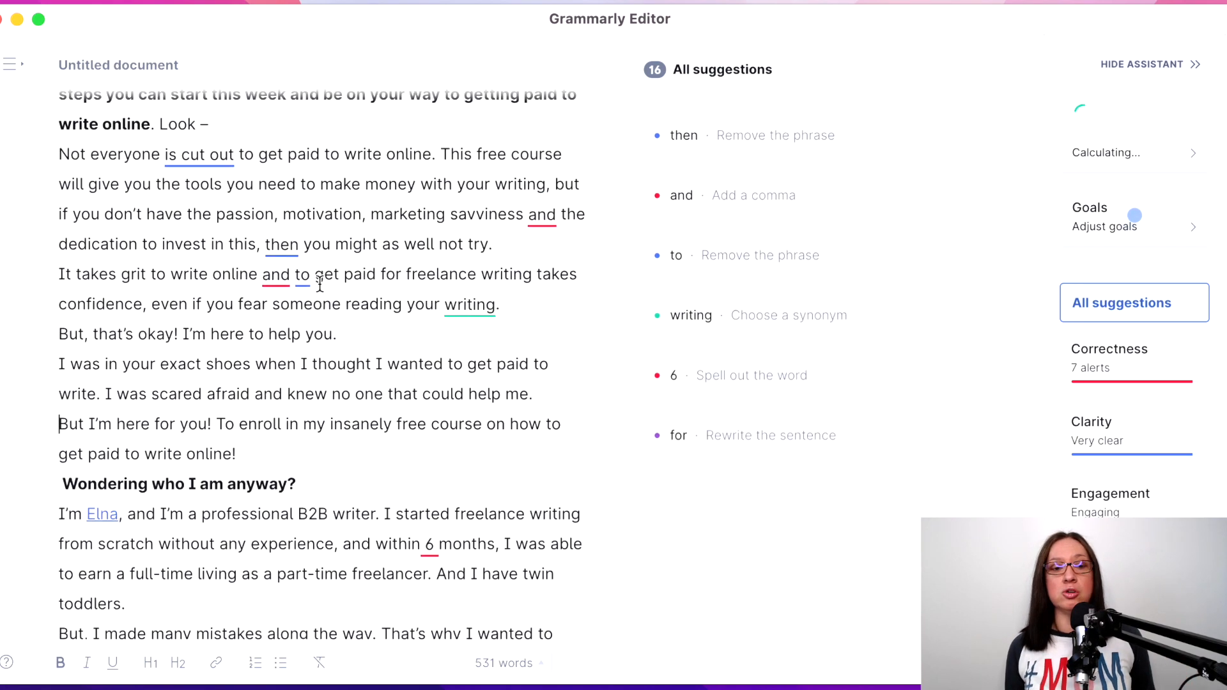
scroll(320, 283, "up", 8)
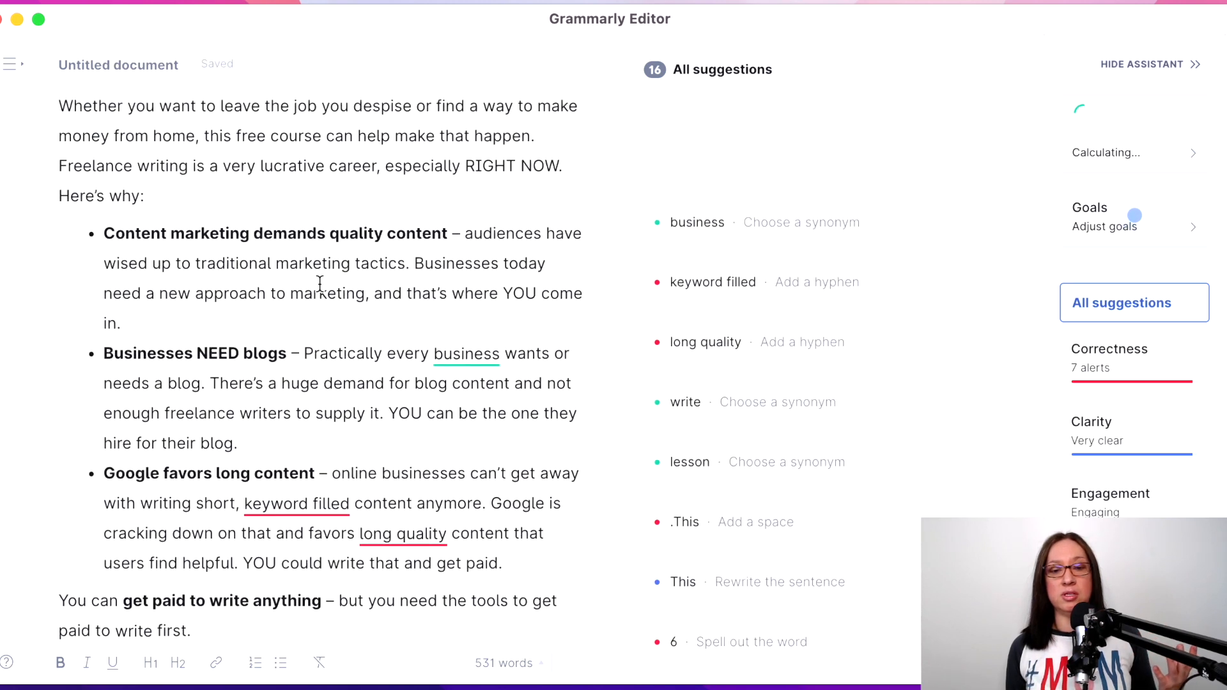
scroll(320, 284, "up", 5)
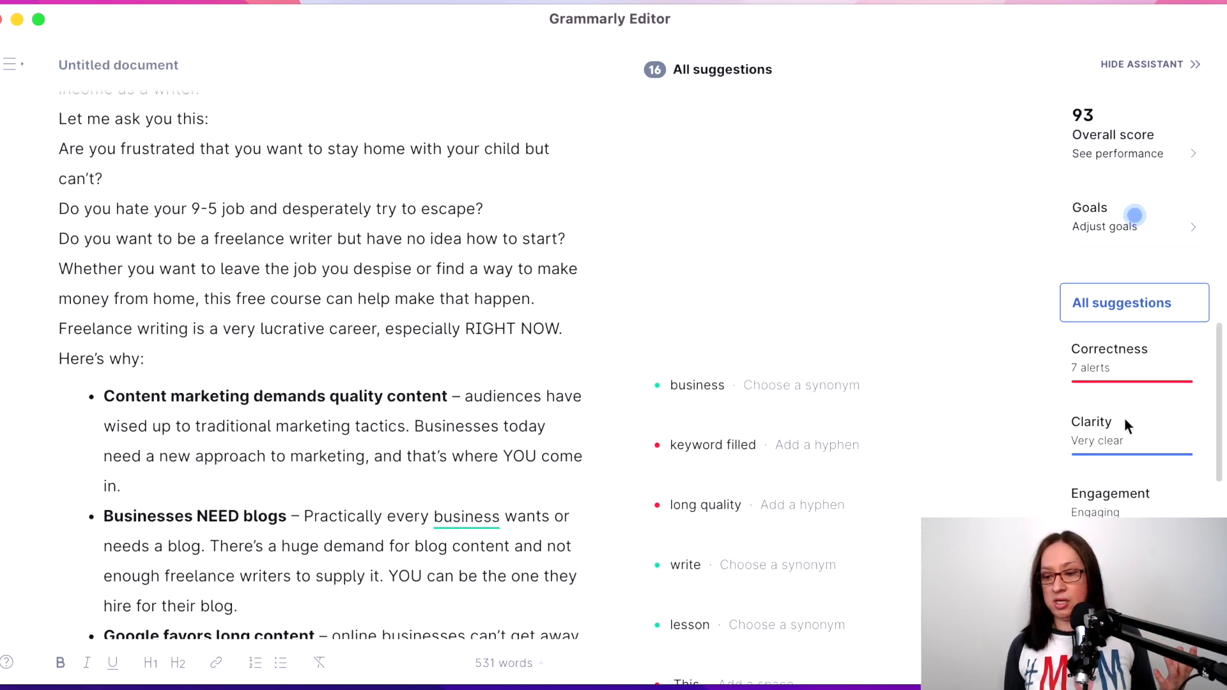
scroll(1134, 413, "down", 3)
mouse_move(1144, 427)
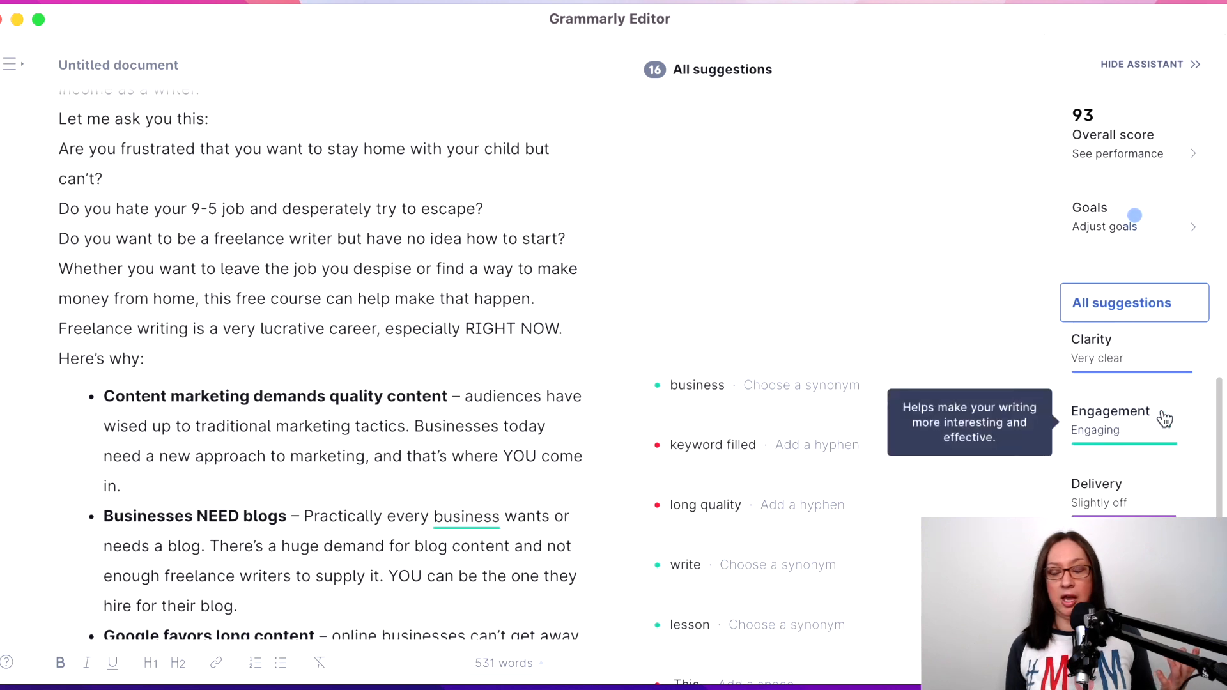
scroll(1162, 435, "down", 1)
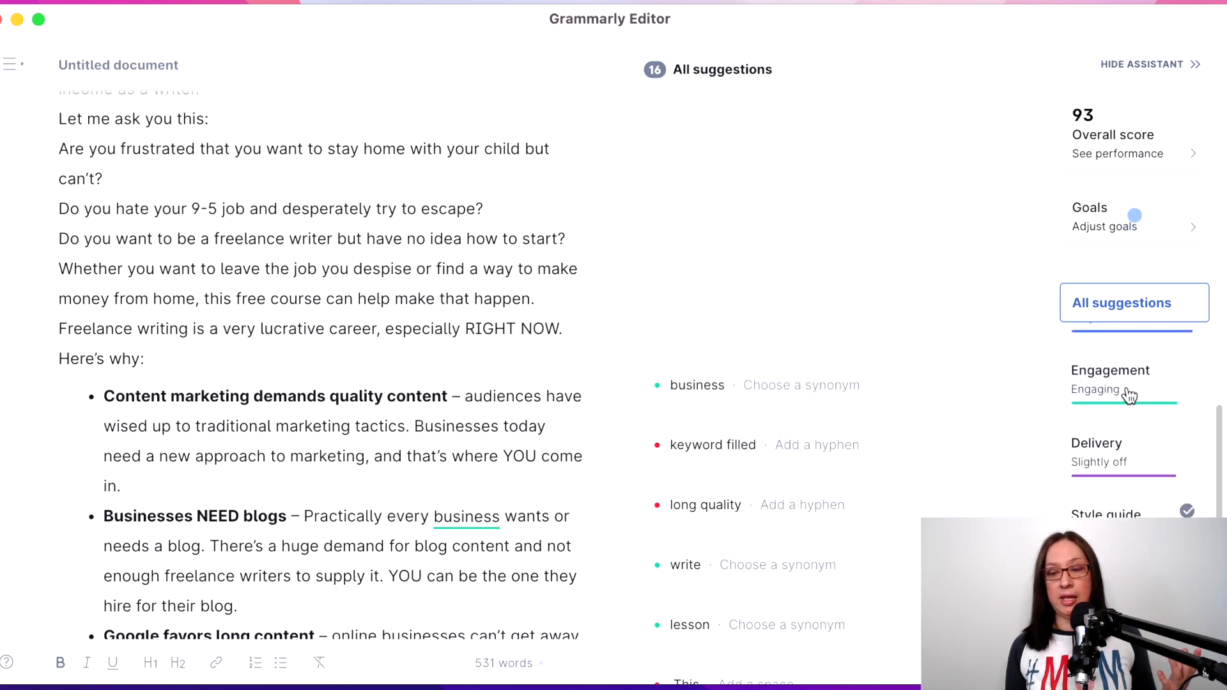
mouse_move(1131, 387)
scroll(1141, 396, "up", 1)
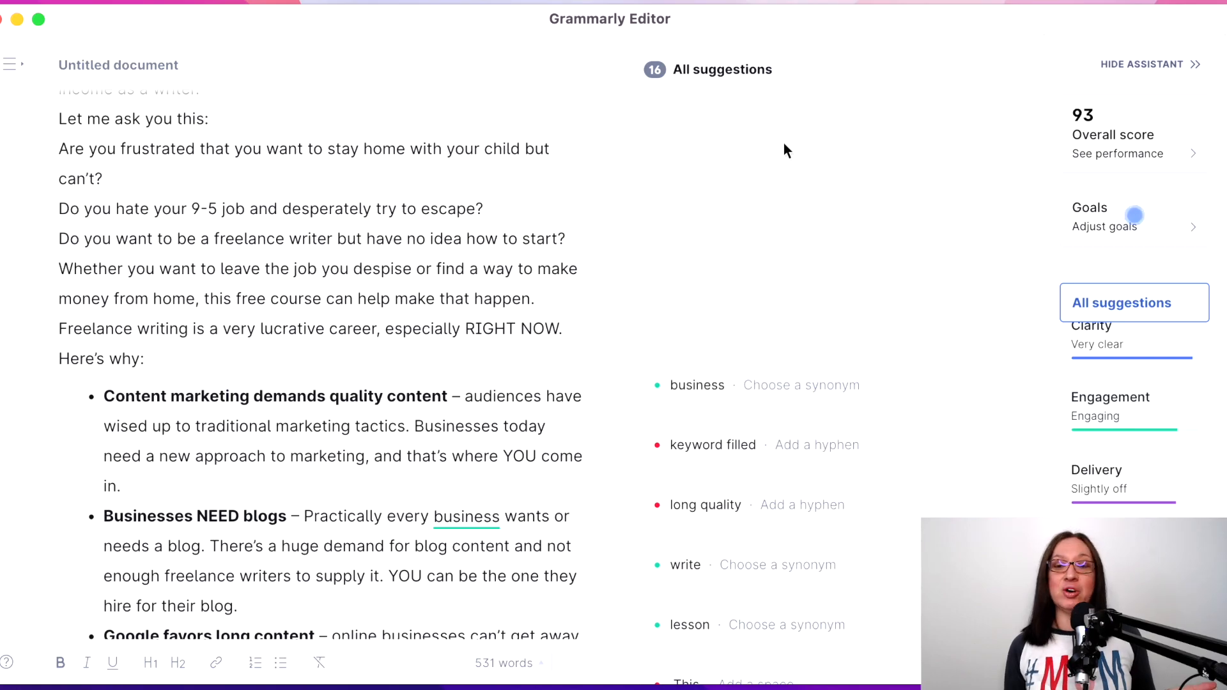